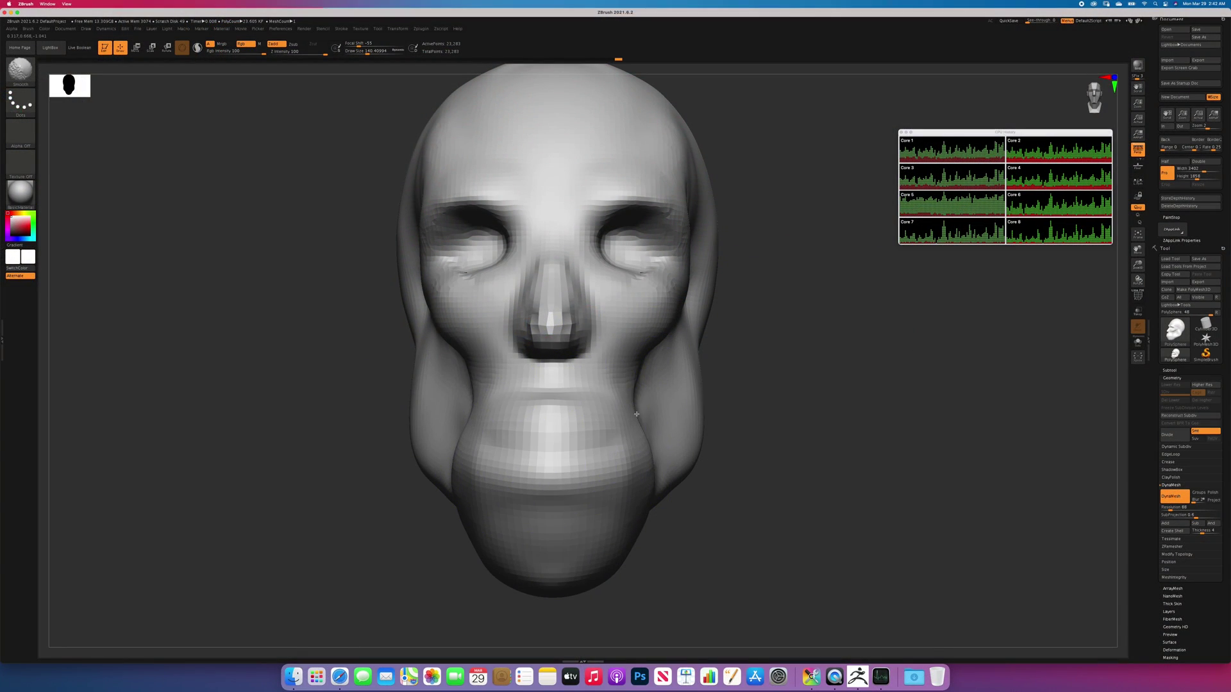
Smooth the side of the jaw and carve the hollow beneath the cheekbone
{"action": "mouse_move", "coordinate": [674, 426]}
{"action": "left_mouse_down"}
{"action": "mouse_move", "coordinate": [577, 481]}
{"action": "mouse_move", "coordinate": [619, 451]}
{"action": "left_mouse_up"}
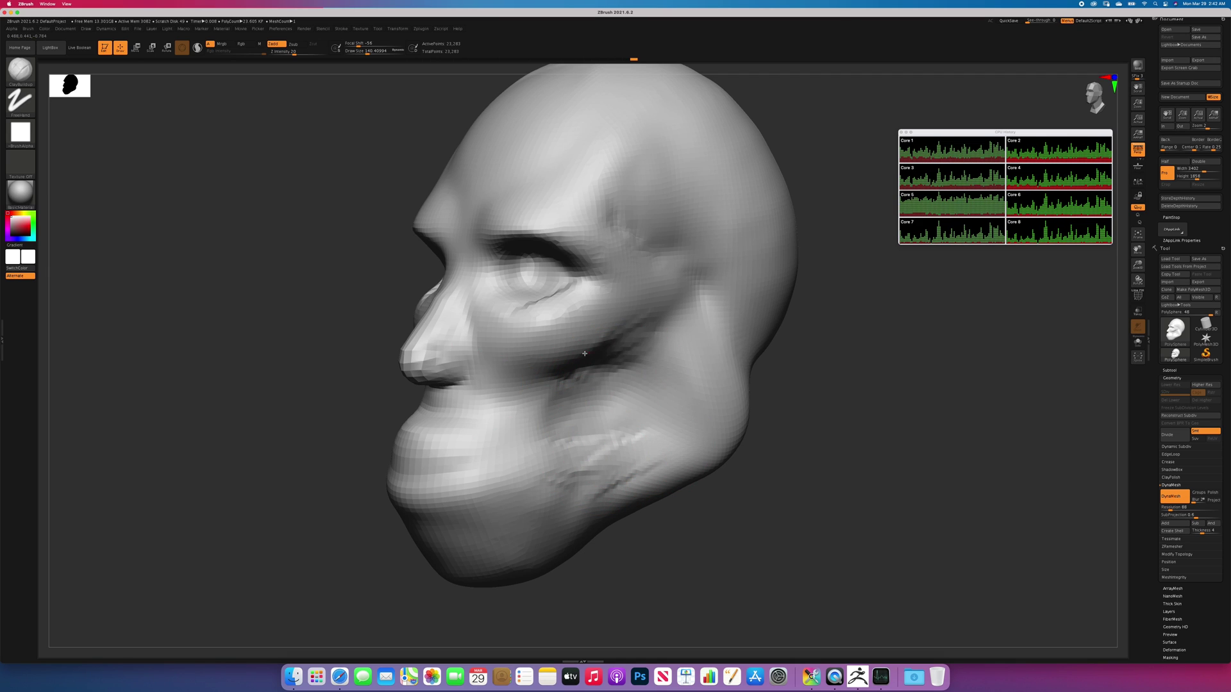
{"action": "mouse_move", "coordinate": [648, 327]}
{"action": "left_mouse_down"}
{"action": "mouse_move", "coordinate": [681, 382]}
{"action": "mouse_move", "coordinate": [599, 326]}
{"action": "mouse_move", "coordinate": [568, 351]}
{"action": "left_mouse_up"}
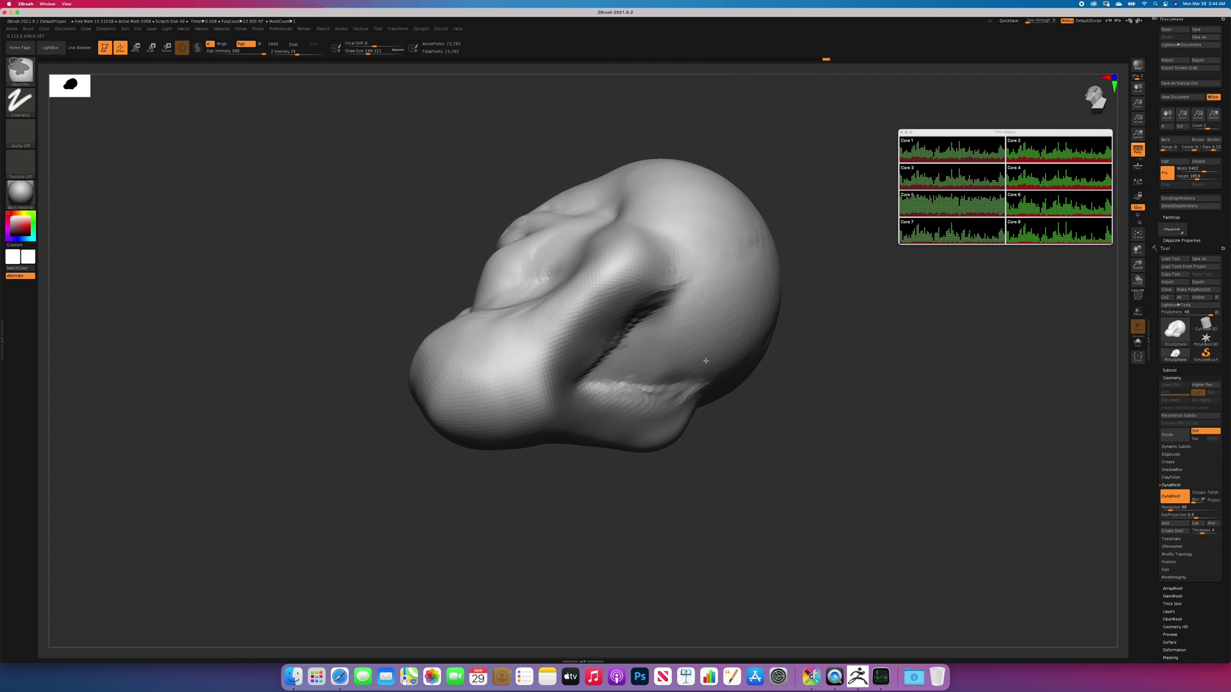
Mask the base of the skull behind the jaw and pull that area down to form a neck
{"action": "left_click_drag", "start_coordinate": [706, 361], "coordinate": [706, 321], "text": "ctrl"}
{"action": "mouse_move", "coordinate": [615, 363]}
{"action": "left_mouse_down", "text": "ctrl"}
{"action": "mouse_move", "coordinate": [612, 335]}
{"action": "mouse_move", "coordinate": [632, 319]}
{"action": "mouse_move", "coordinate": [652, 375]}
{"action": "mouse_move", "coordinate": [600, 376]}
{"action": "left_mouse_up", "text": "ctrl"}
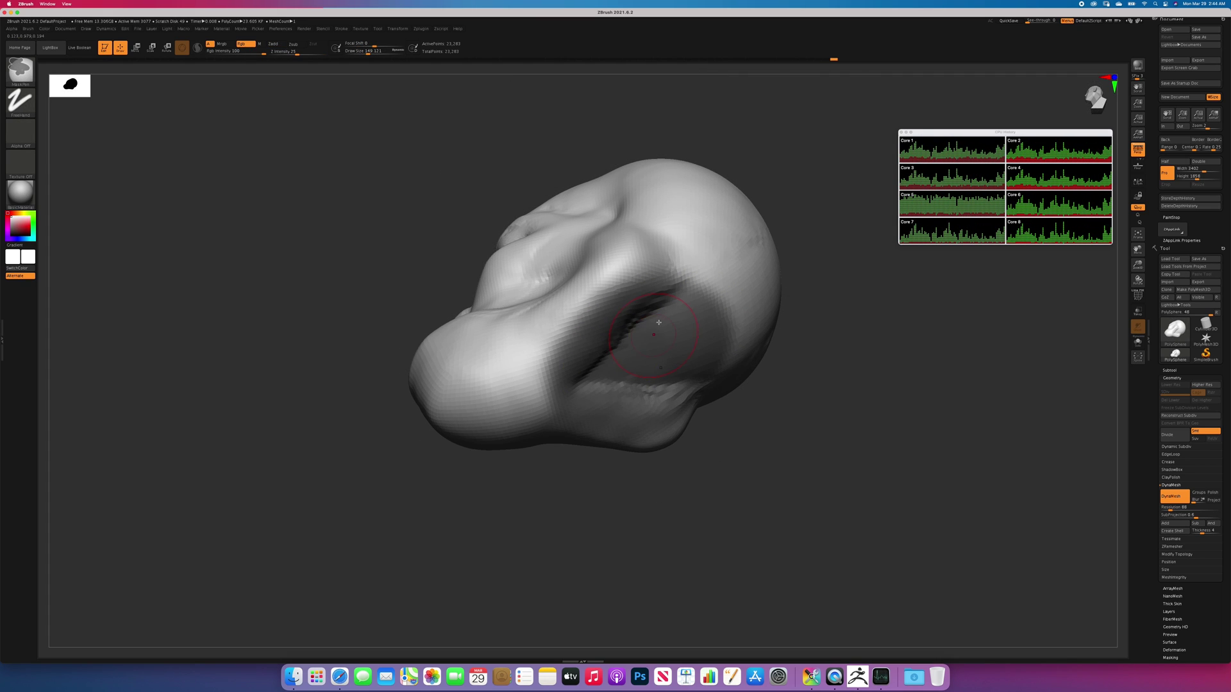
{"action": "right_click_drag", "start_coordinate": [660, 321], "coordinate": [664, 393]}
{"action": "left_click", "coordinate": [701, 416], "text": "ctrl"}
{"action": "key", "text": "w"}
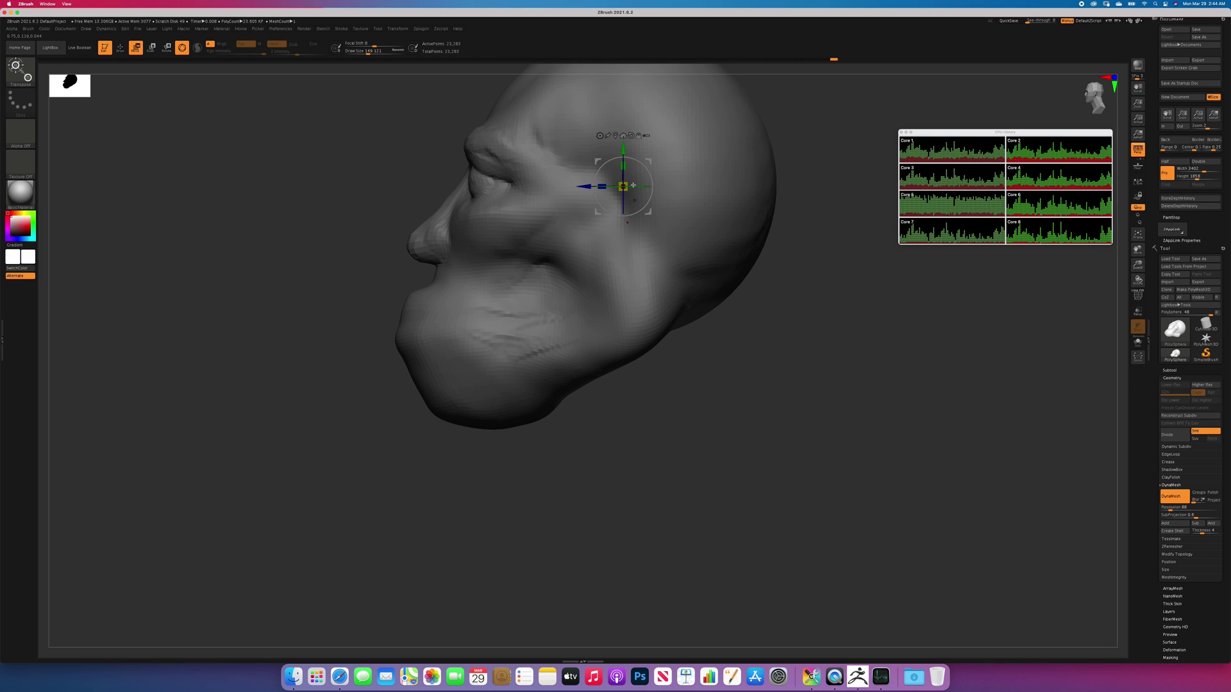
{"action": "left_click_drag", "start_coordinate": [623, 152], "coordinate": [646, 419], "text": "ctrl"}
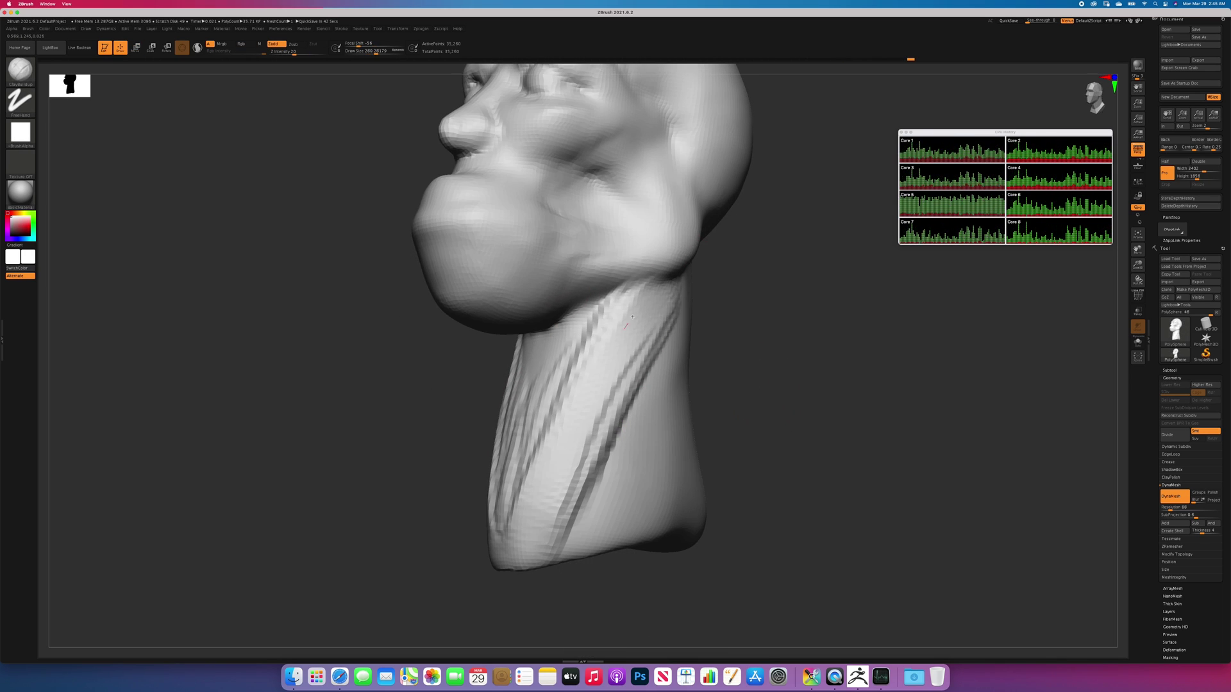
Build up the muscle forms along the side of the neck and under the jaw with clay strokes
{"action": "mouse_move", "coordinate": [557, 462]}
{"action": "left_mouse_down"}
{"action": "mouse_move", "coordinate": [619, 302]}
{"action": "mouse_move", "coordinate": [559, 336]}
{"action": "mouse_move", "coordinate": [538, 324]}
{"action": "mouse_move", "coordinate": [565, 340]}
{"action": "left_mouse_up"}
{"action": "right_click_drag", "start_coordinate": [462, 346], "coordinate": [488, 269]}
{"action": "mouse_move", "coordinate": [483, 342]}
{"action": "left_mouse_down"}
{"action": "mouse_move", "coordinate": [491, 311]}
{"action": "mouse_move", "coordinate": [516, 336]}
{"action": "mouse_move", "coordinate": [620, 300]}
{"action": "left_mouse_up"}
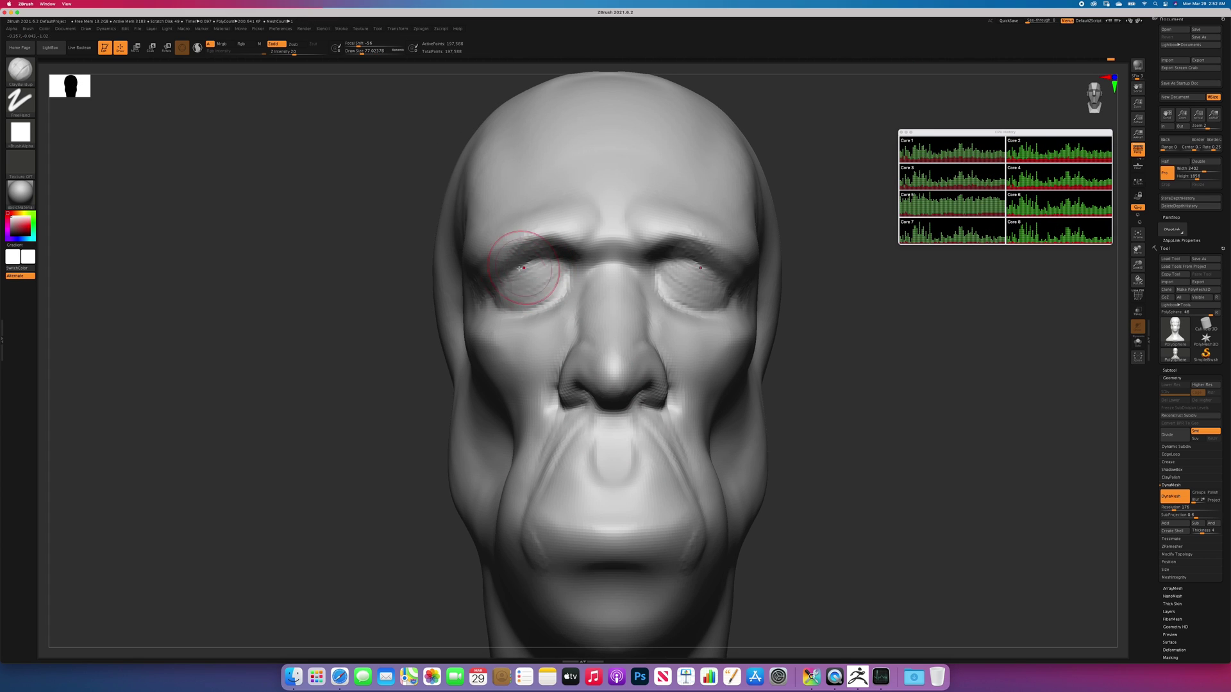
Build up clay over the upper eyelids beneath the brows
{"action": "left_click_drag", "start_coordinate": [514, 262], "coordinate": [527, 262]}
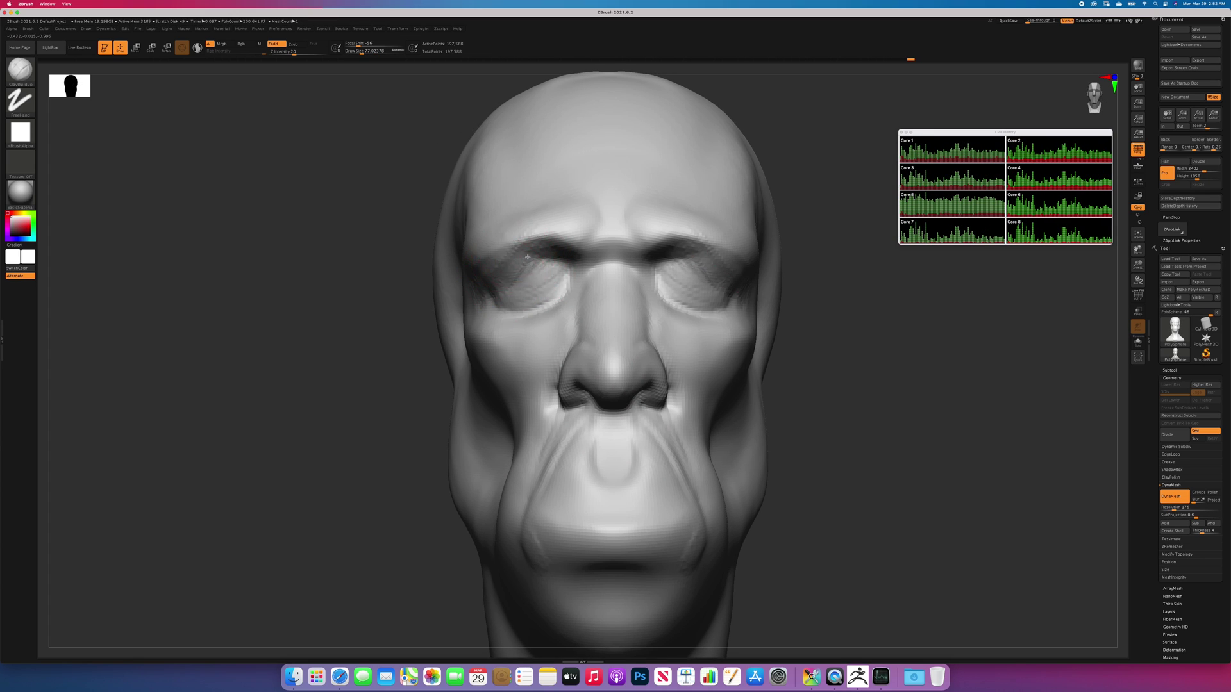
{"action": "key", "text": "shift"}
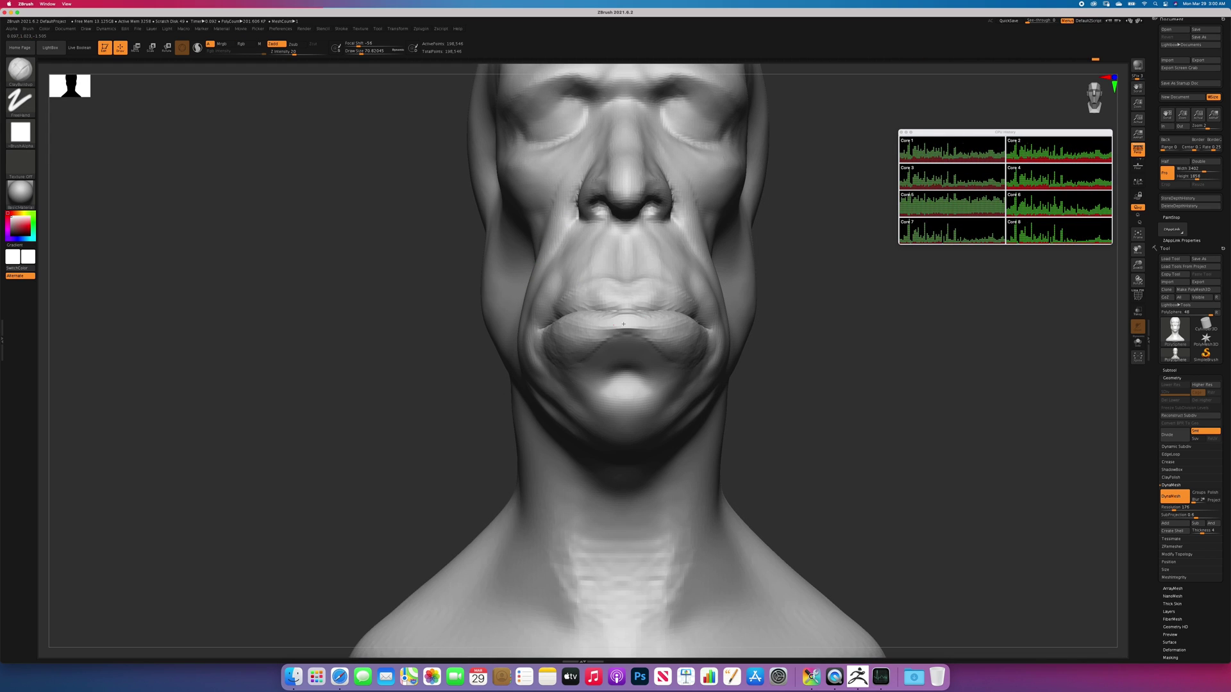
Shape the lips and carve the line between them with the DamStandard brush
{"action": "left_click_drag", "start_coordinate": [623, 323], "coordinate": [676, 315]}
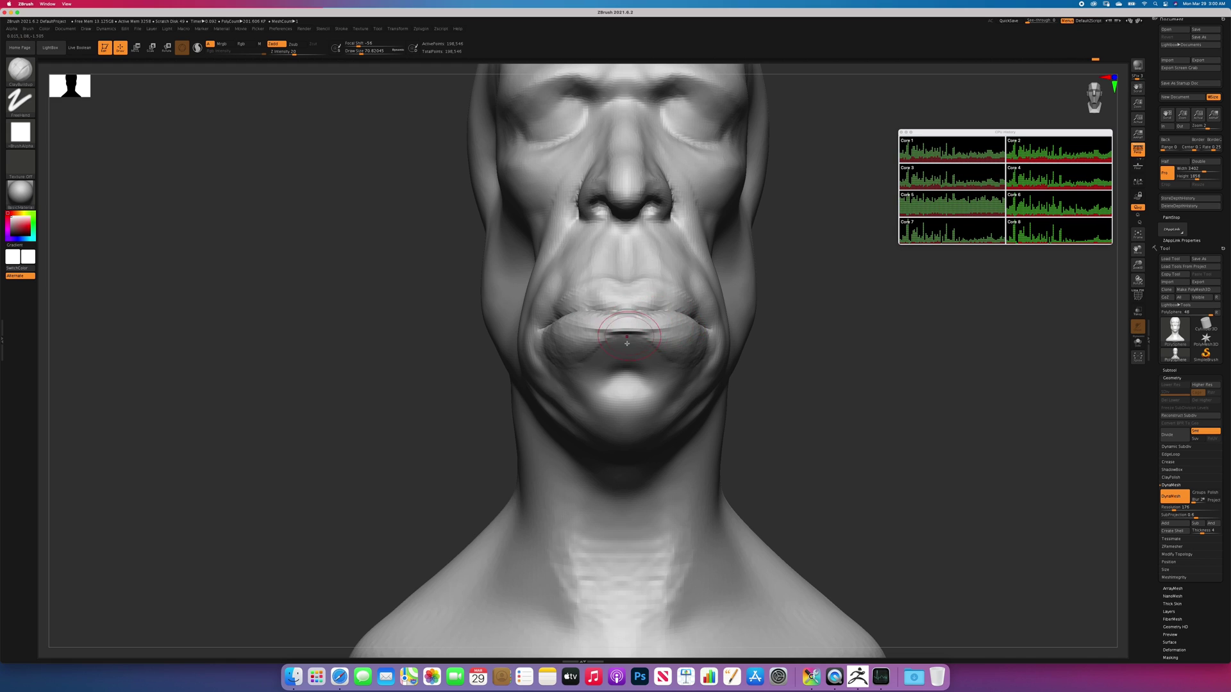
{"action": "mouse_move", "coordinate": [627, 349]}
{"action": "right_mouse_down"}
{"action": "mouse_move", "coordinate": [737, 347]}
{"action": "mouse_move", "coordinate": [615, 339]}
{"action": "right_mouse_up"}
{"action": "key", "text": "b"}
{"action": "key", "text": "d"}
{"action": "key", "text": "s"}
{"action": "mouse_move", "coordinate": [565, 337]}
{"action": "left_mouse_down"}
{"action": "mouse_move", "coordinate": [676, 337]}
{"action": "mouse_move", "coordinate": [662, 340]}
{"action": "left_mouse_up"}
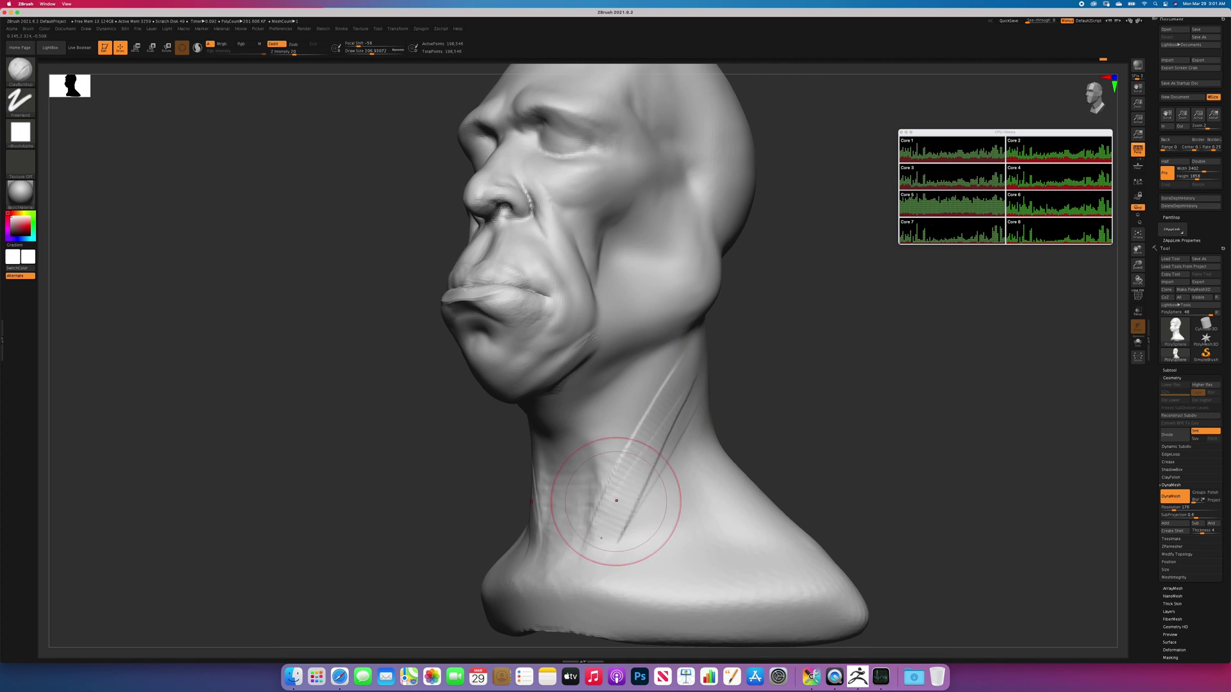
Build up the diagonal muscle running from behind the jaw to the base of the neck
{"action": "left_click_drag", "start_coordinate": [618, 495], "coordinate": [697, 331]}
{"action": "left_click_drag", "start_coordinate": [609, 516], "coordinate": [691, 332]}
{"action": "left_click_drag", "start_coordinate": [556, 606], "coordinate": [611, 494]}
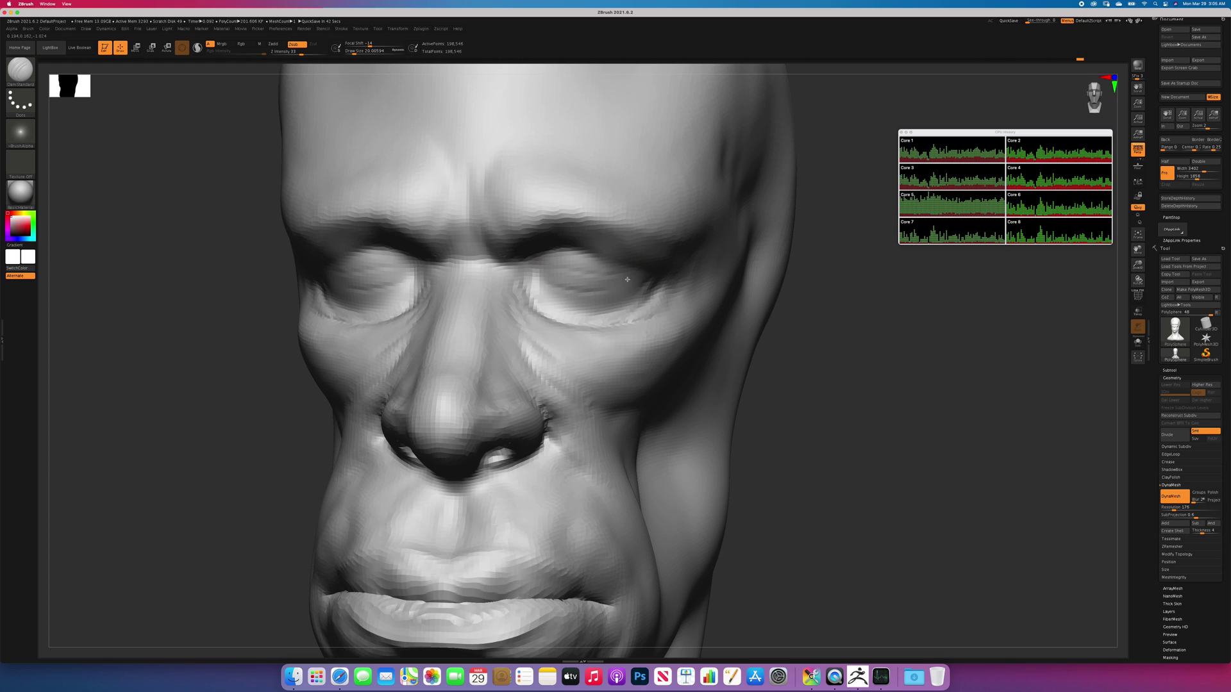
Carve the eyelid line across the closed eye from the outer to the inner corner
{"action": "left_click_drag", "start_coordinate": [627, 280], "coordinate": [561, 296]}
{"action": "key", "text": "ctrl"}
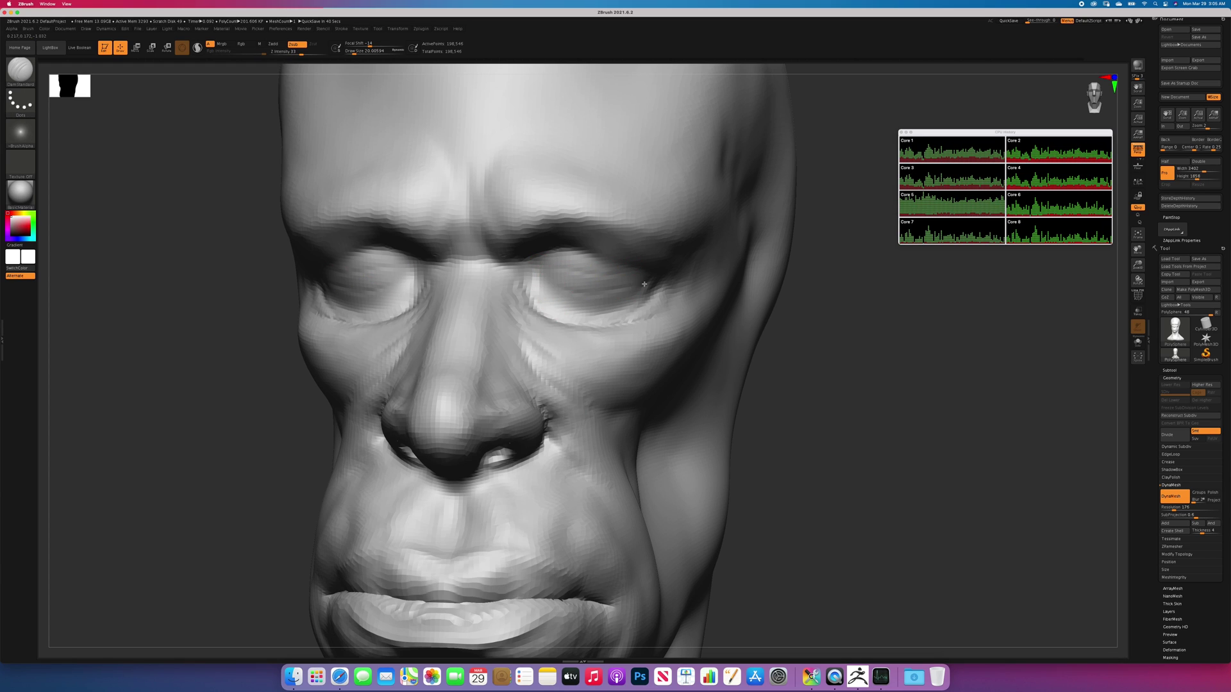
{"action": "right_click_drag", "start_coordinate": [645, 281], "coordinate": [750, 318], "text": "ctrl"}
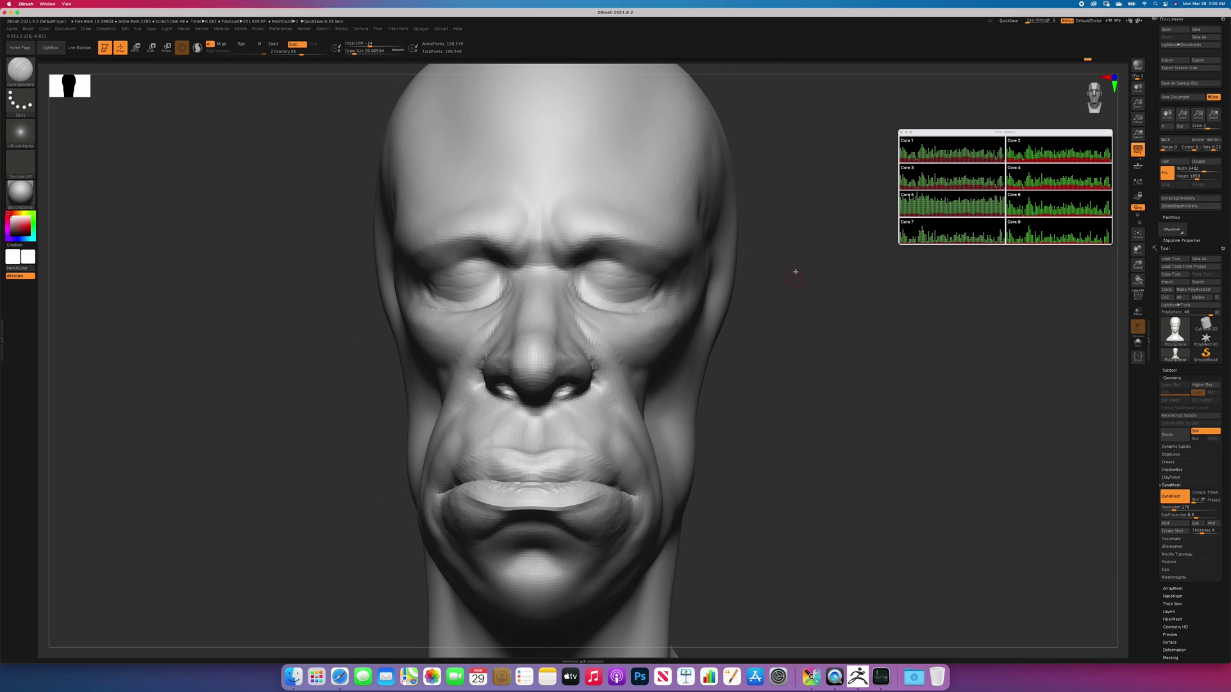
Render a preview of the head from the front with shadows
{"action": "key", "text": "shift"}
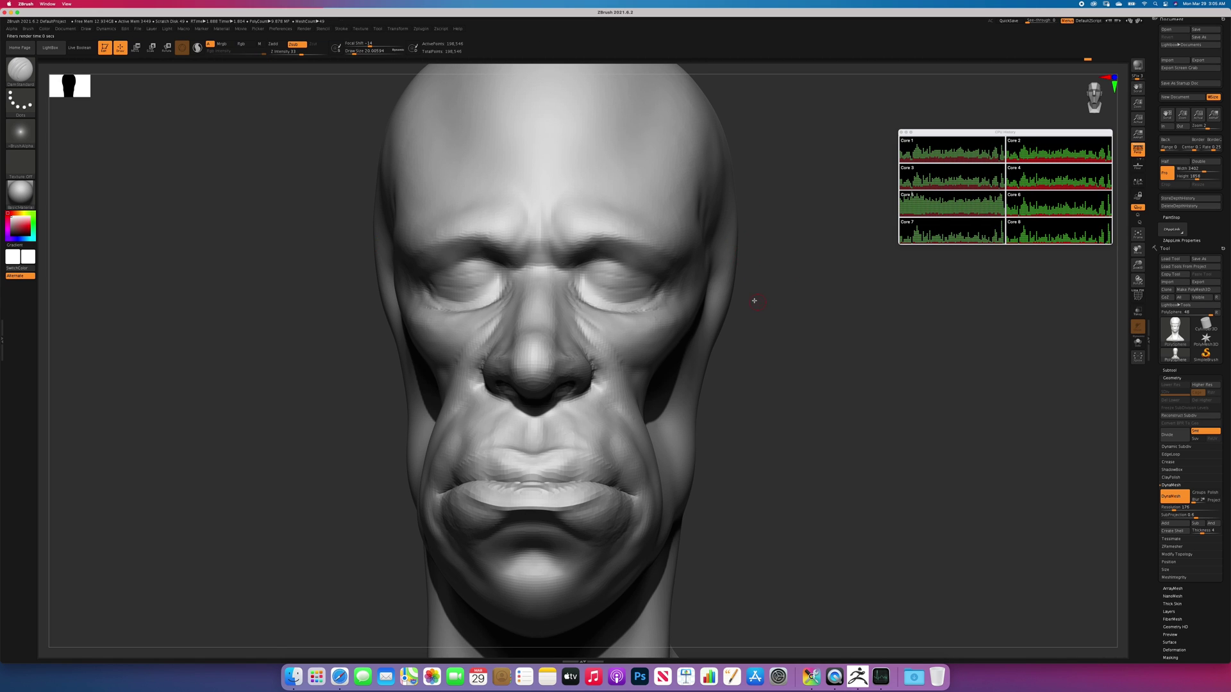
{"action": "mouse_move", "coordinate": [753, 297]}
{"action": "left_mouse_down"}
{"action": "mouse_move", "coordinate": [754, 275]}
{"action": "mouse_move", "coordinate": [748, 293]}
{"action": "left_mouse_up"}
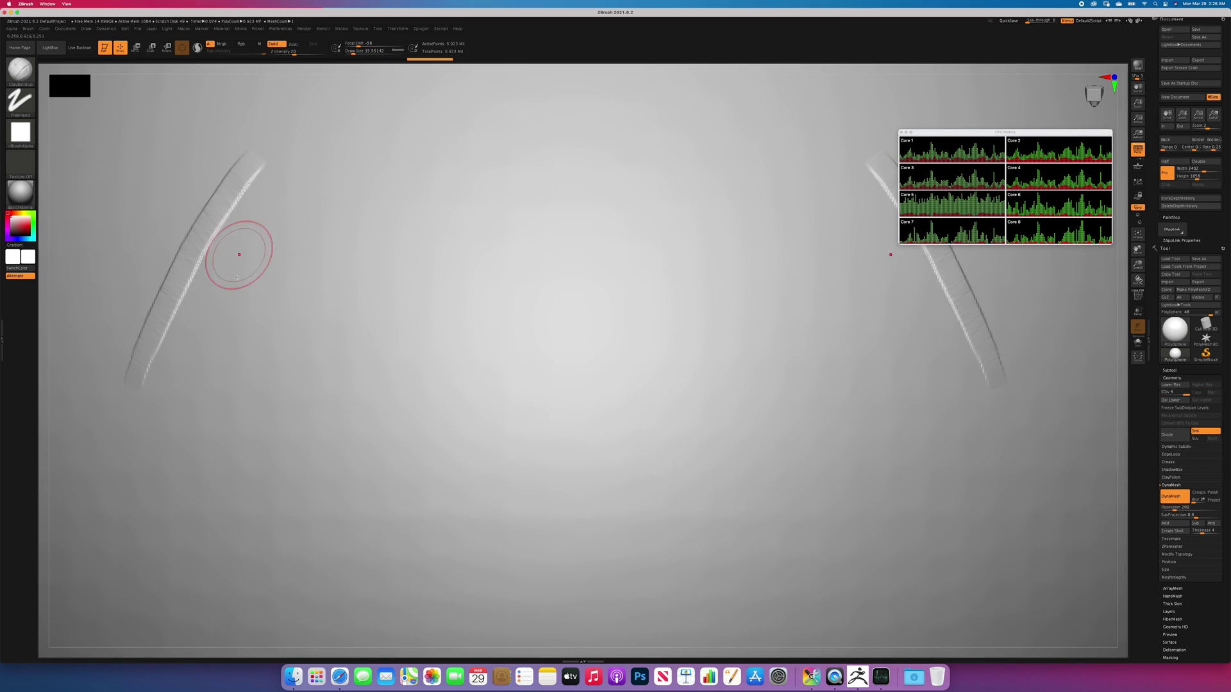
Test the ClayBuildup brush with a row of parallel diagonal strokes across the dense sphere
{"action": "left_click_drag", "start_coordinate": [200, 409], "coordinate": [337, 174]}
{"action": "left_click_drag", "start_coordinate": [265, 437], "coordinate": [395, 196]}
{"action": "left_click_drag", "start_coordinate": [352, 465], "coordinate": [492, 204]}
{"action": "left_click_drag", "start_coordinate": [467, 486], "coordinate": [564, 254]}
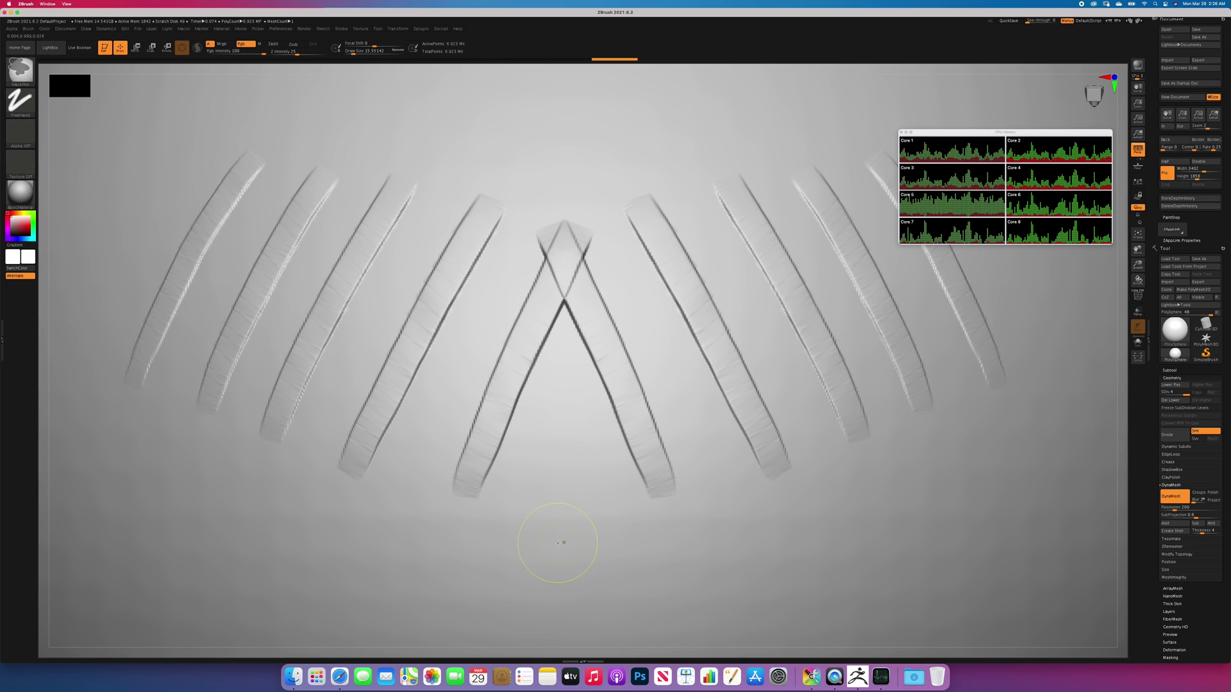
Undo all the diagonal test strokes on the sphere
{"action": "key", "text": "ctrl+z"}
{"action": "key", "text": "ctrl+z"}
{"action": "key", "text": "ctrl+z"}
{"action": "key", "text": "ctrl+z"}
{"action": "key", "text": "ctrl+z"}
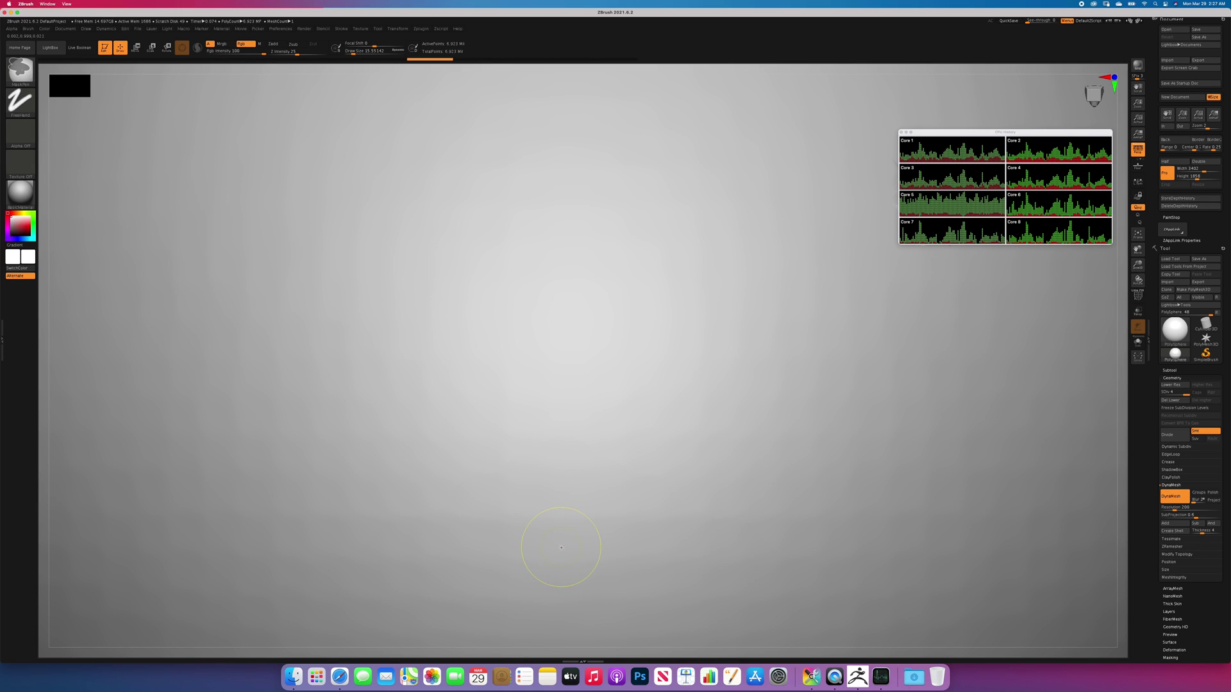
Test the ClayBuildup brush on the further subdivided sphere with five mirrored diagonal strokes
{"action": "left_click_drag", "start_coordinate": [168, 388], "coordinate": [277, 180]}
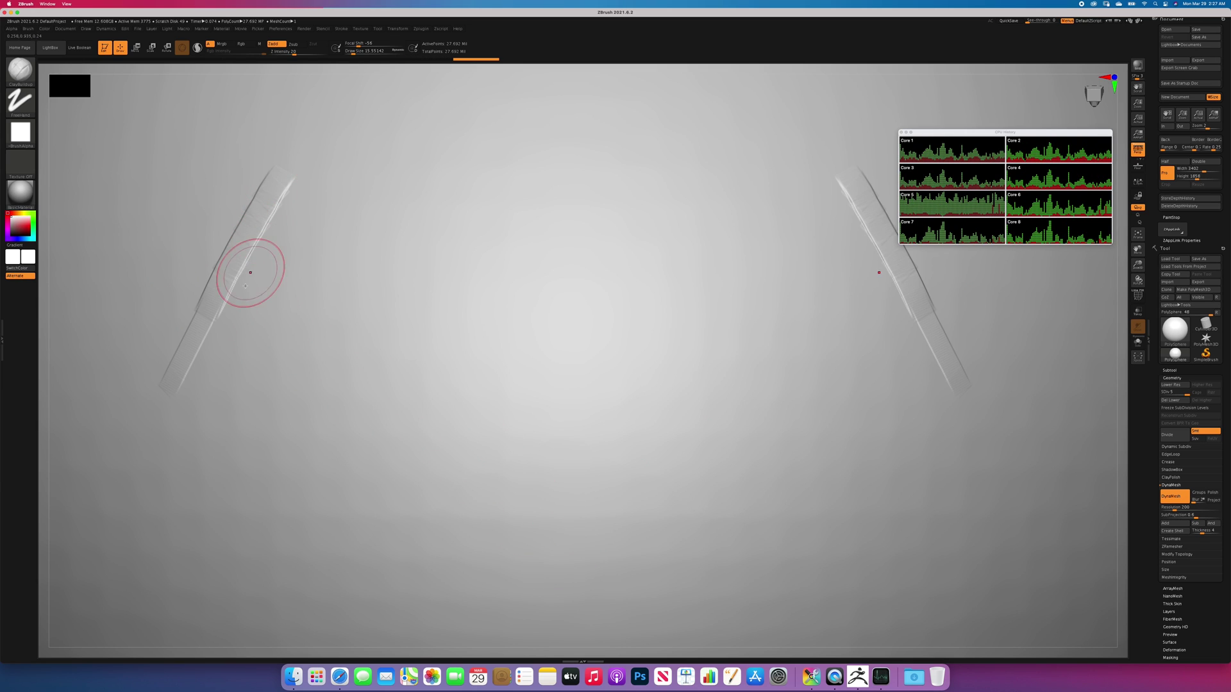
{"action": "key", "text": "ctrl+shift+z"}
{"action": "key", "text": "ctrl+shift+z"}
{"action": "key", "text": "ctrl+shift+z"}
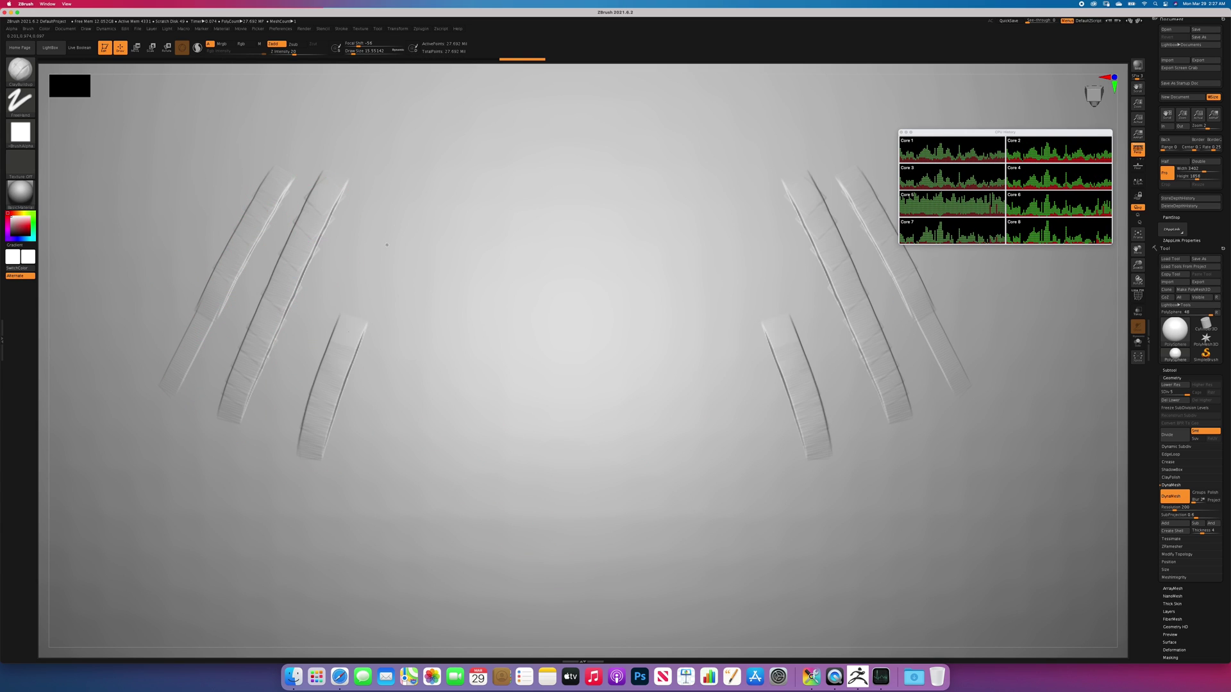
{"action": "key", "text": "ctrl+shift+z"}
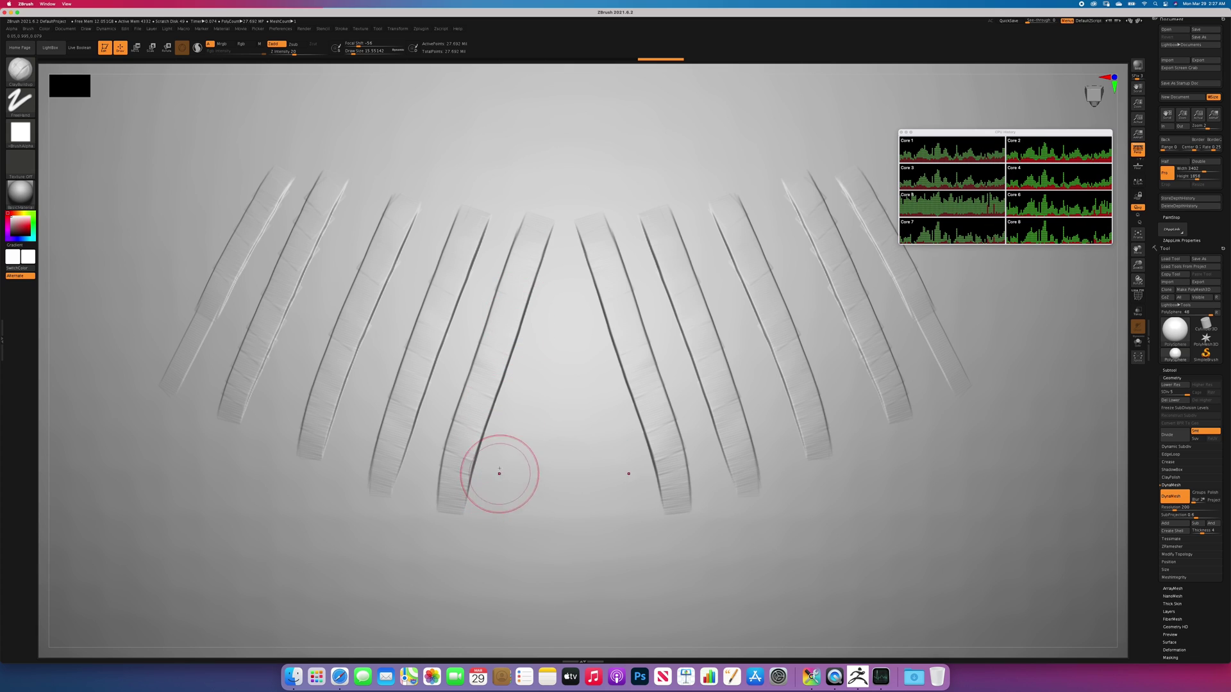
Undo the latest strokes on the further subdivided sphere
{"action": "key", "text": "ctrl"}
{"action": "key", "text": "ctrl+z"}
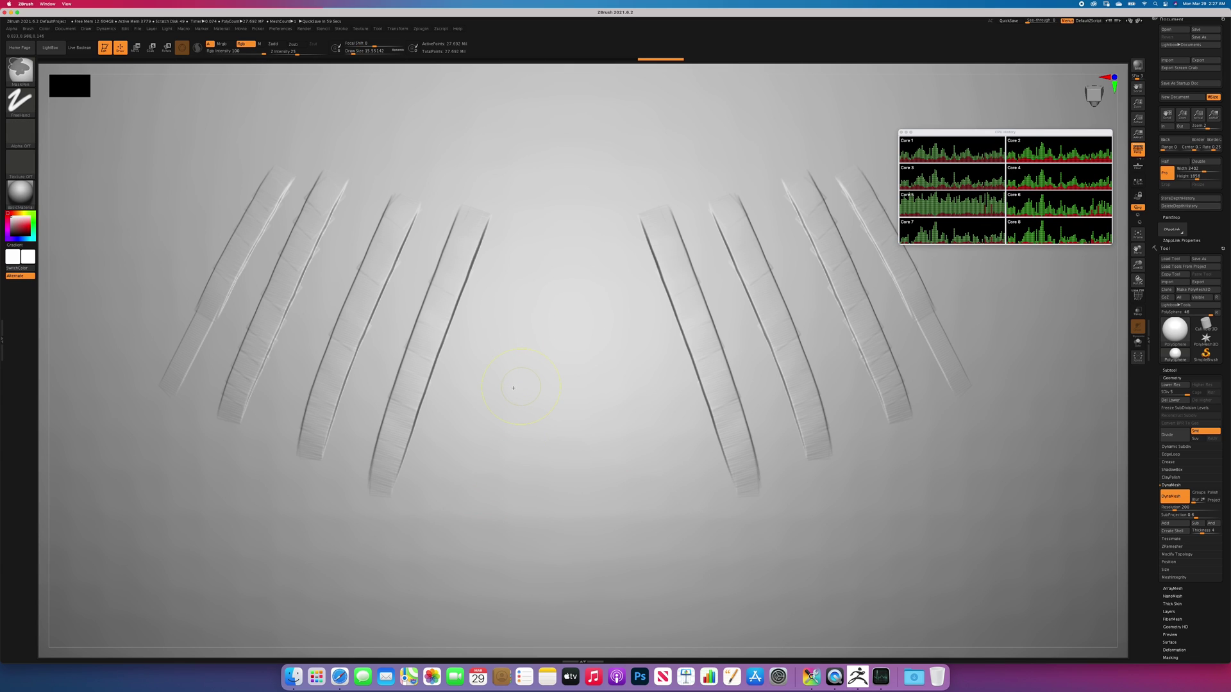
{"action": "key", "text": "ctrl+z"}
{"action": "key", "text": "ctrl+z"}
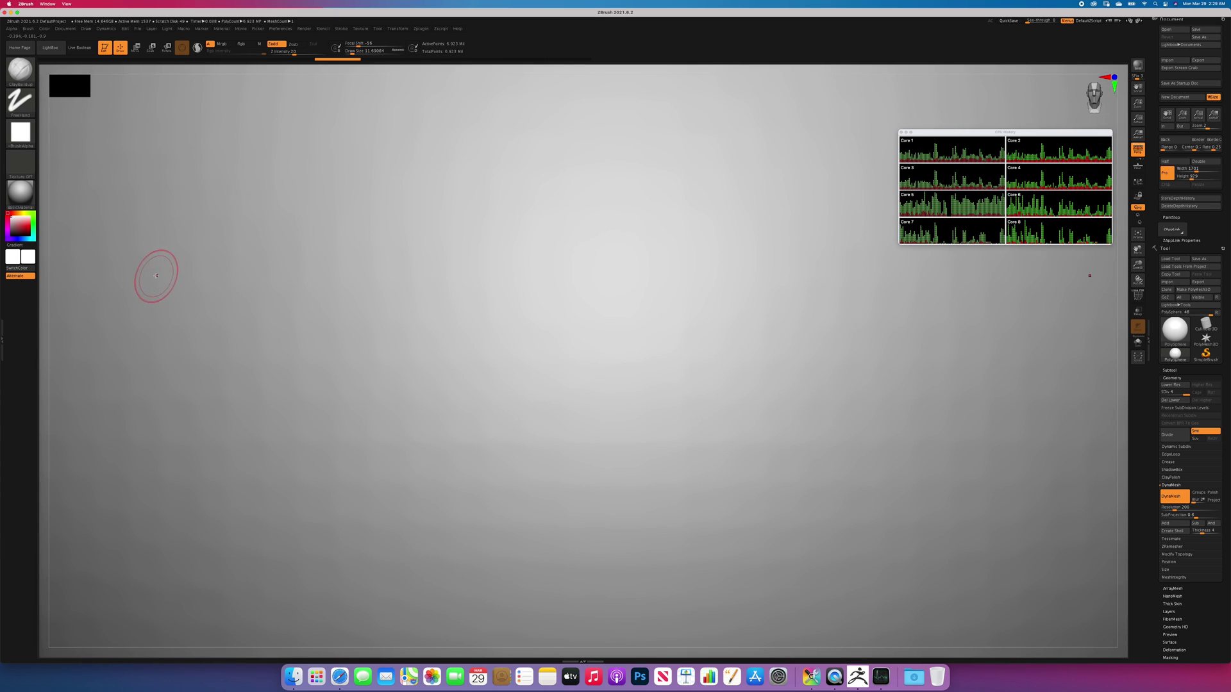
Paint nine closely spaced, mirrored diagonal clay strokes from the outer side of the sphere toward its centre
{"action": "left_click_drag", "start_coordinate": [165, 265], "coordinate": [211, 179]}
{"action": "left_click_drag", "start_coordinate": [179, 356], "coordinate": [275, 157]}
{"action": "left_click_drag", "start_coordinate": [221, 387], "coordinate": [318, 173]}
{"action": "left_click_drag", "start_coordinate": [263, 392], "coordinate": [365, 189]}
{"action": "left_click_drag", "start_coordinate": [303, 423], "coordinate": [410, 211]}
{"action": "left_click_drag", "start_coordinate": [353, 430], "coordinate": [463, 212]}
{"action": "left_click_drag", "start_coordinate": [410, 449], "coordinate": [512, 242]}
{"action": "left_click_drag", "start_coordinate": [457, 461], "coordinate": [553, 256]}
{"action": "left_click_drag", "start_coordinate": [503, 480], "coordinate": [606, 267]}
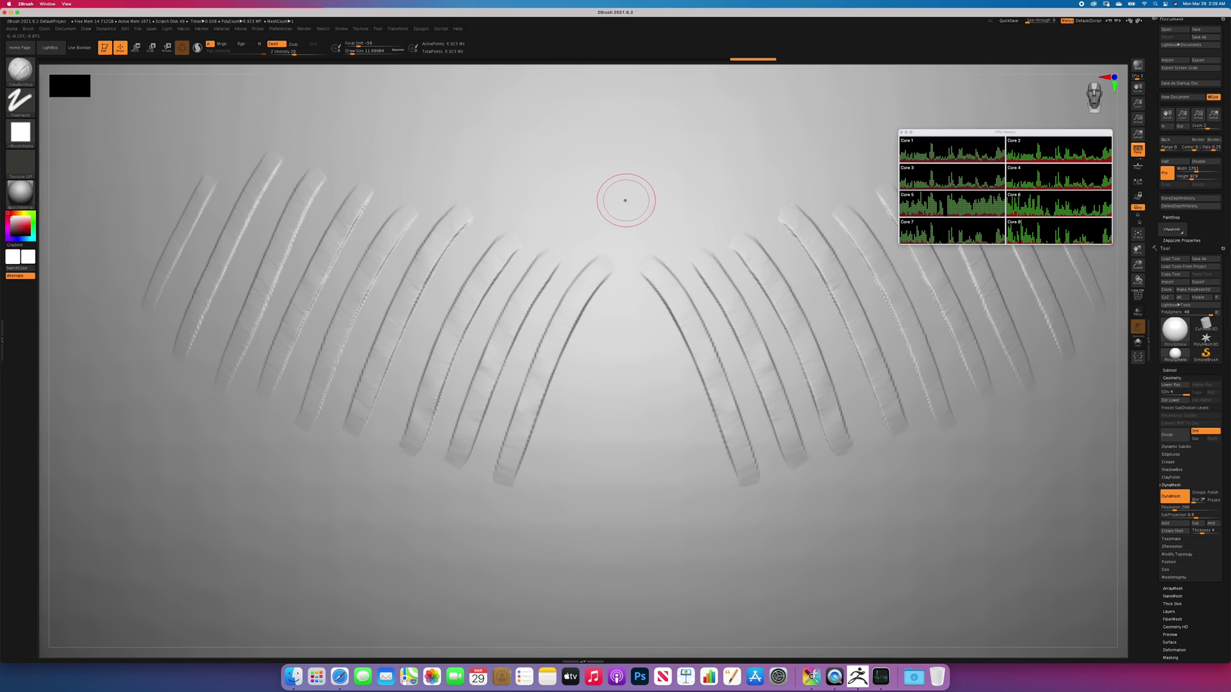
Undo the whole series of closely spaced clay strokes
{"action": "key", "text": "ctrl+z"}
{"action": "key", "text": "ctrl+z"}
{"action": "key", "text": "ctrl+z"}
{"action": "key", "text": "ctrl+z"}
{"action": "key", "text": "ctrl+z"}
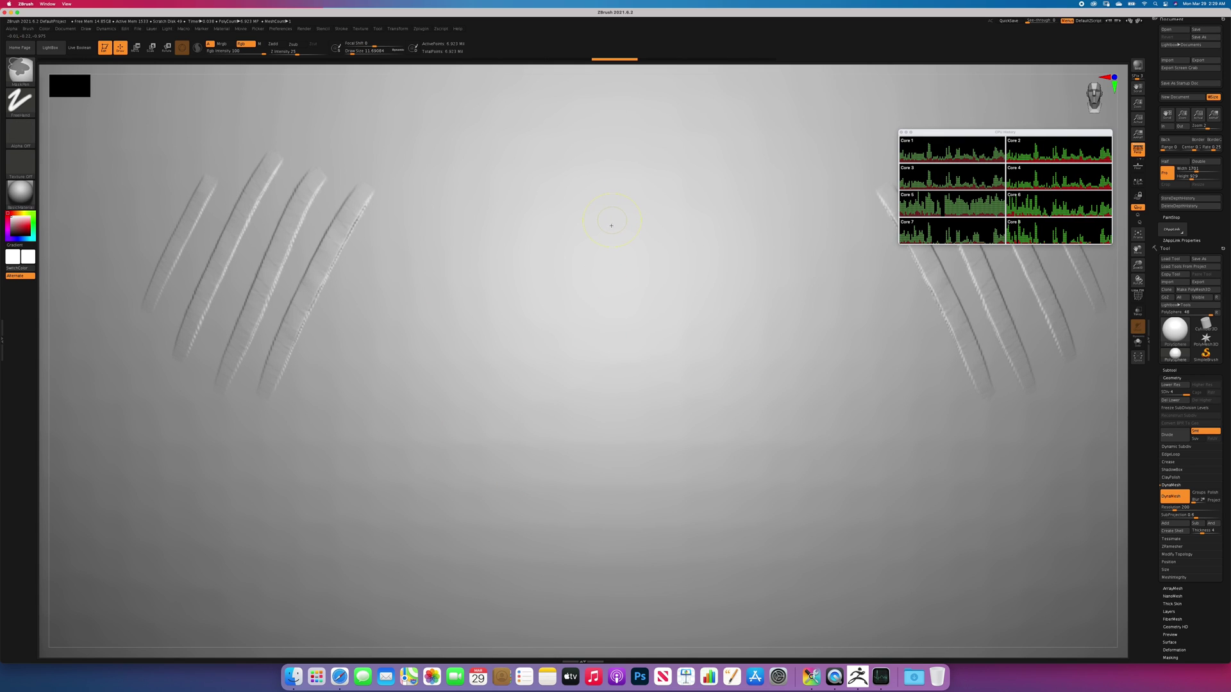
{"action": "key", "text": "ctrl+z"}
{"action": "key", "text": "ctrl+z"}
{"action": "key", "text": "ctrl+z"}
{"action": "key", "text": "ctrl+z"}
{"action": "key", "text": "ctrl+z"}
{"action": "key", "text": "ctrl+z"}
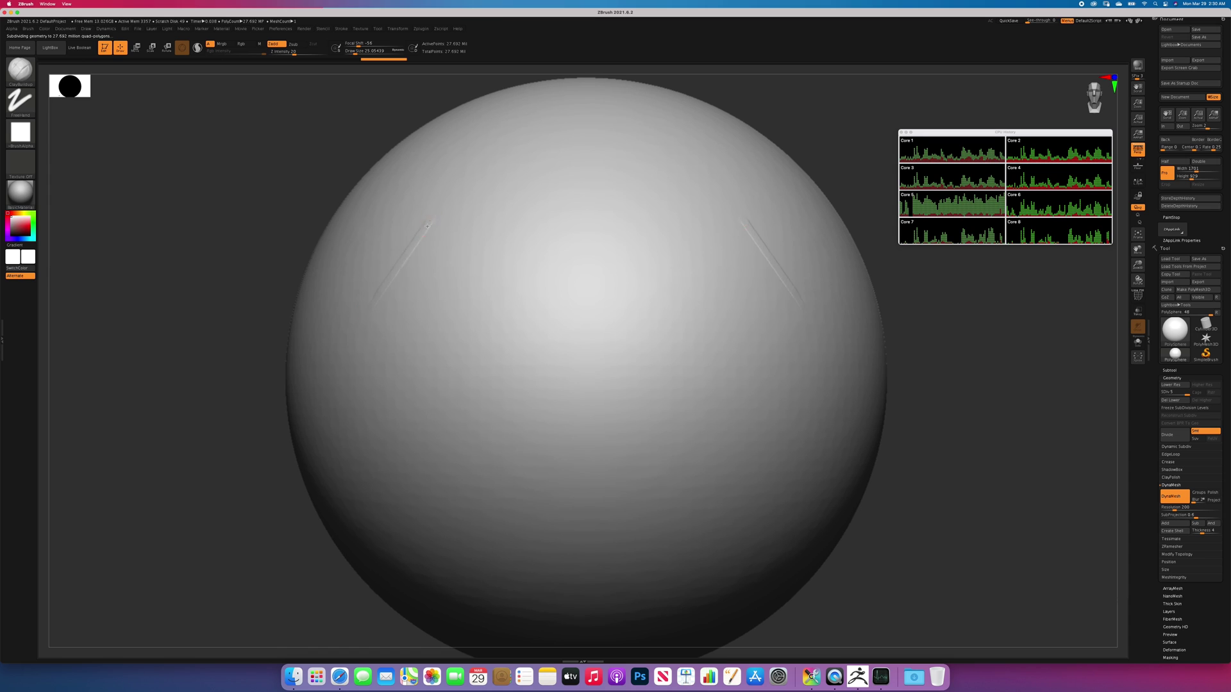
Paint overlapping mirrored clay strokes over the front of the full sphere with a larger brush
{"action": "left_click_drag", "start_coordinate": [387, 320], "coordinate": [455, 213]}
{"action": "key", "text": "s"}
{"action": "left_click_drag", "start_coordinate": [459, 271], "coordinate": [523, 208]}
{"action": "left_click_drag", "start_coordinate": [458, 365], "coordinate": [542, 218]}
{"action": "left_click_drag", "start_coordinate": [476, 408], "coordinate": [539, 283]}
{"action": "left_click_drag", "start_coordinate": [368, 470], "coordinate": [419, 343]}
{"action": "left_click_drag", "start_coordinate": [456, 397], "coordinate": [463, 373]}
{"action": "left_click_drag", "start_coordinate": [441, 538], "coordinate": [506, 406]}
{"action": "left_click_drag", "start_coordinate": [482, 571], "coordinate": [539, 478]}
{"action": "left_click_drag", "start_coordinate": [531, 587], "coordinate": [603, 424]}
{"action": "left_click_drag", "start_coordinate": [543, 436], "coordinate": [603, 292]}
Undo the last overlapping strokes near the sphere's centre
{"action": "key", "text": "ctrl"}
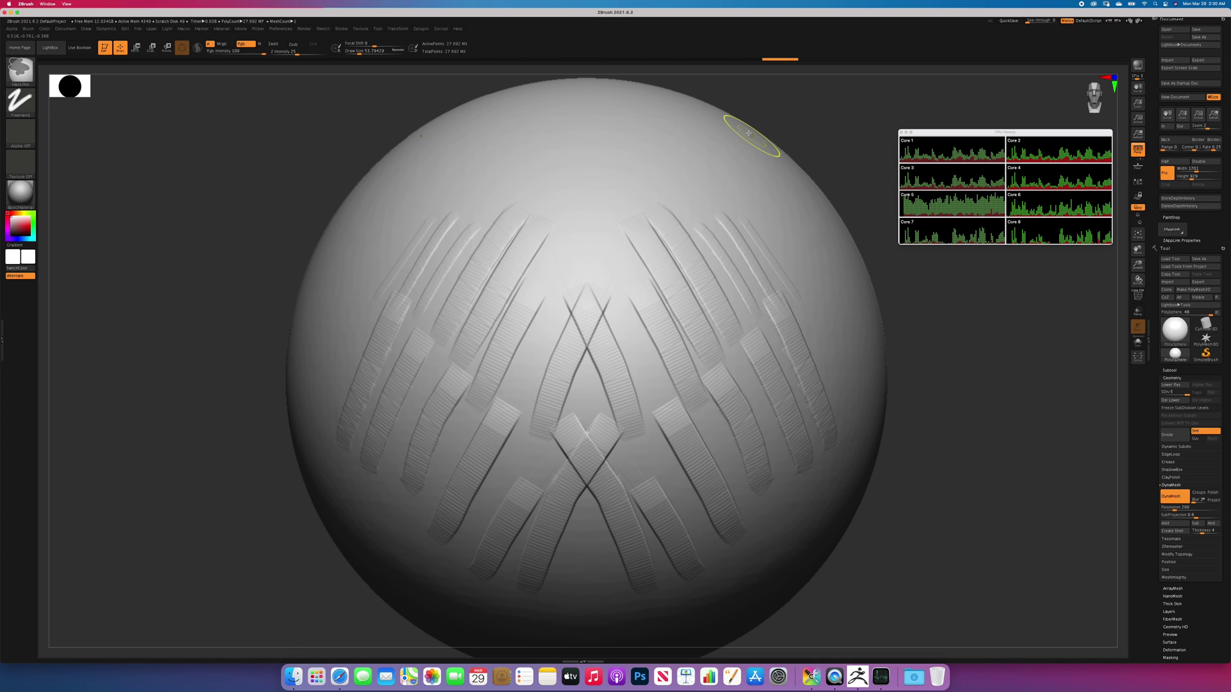
{"action": "key", "text": "ctrl+z"}
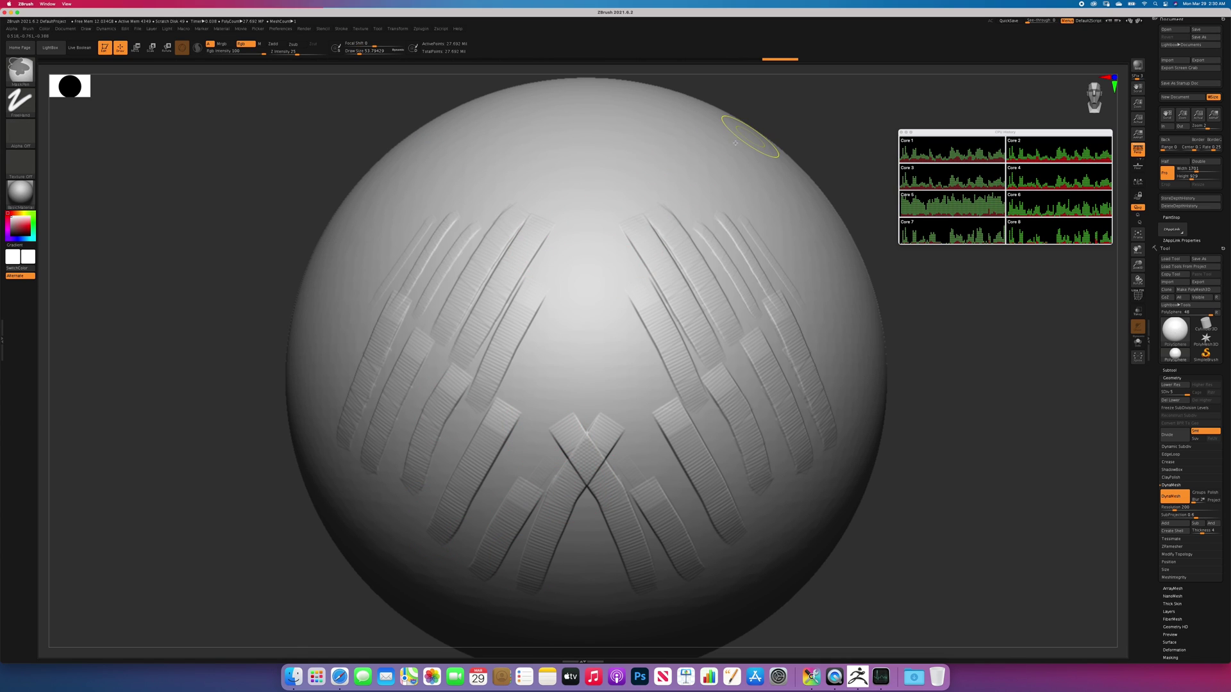
{"action": "key", "text": "ctrl+z"}
{"action": "key", "text": "ctrl+z"}
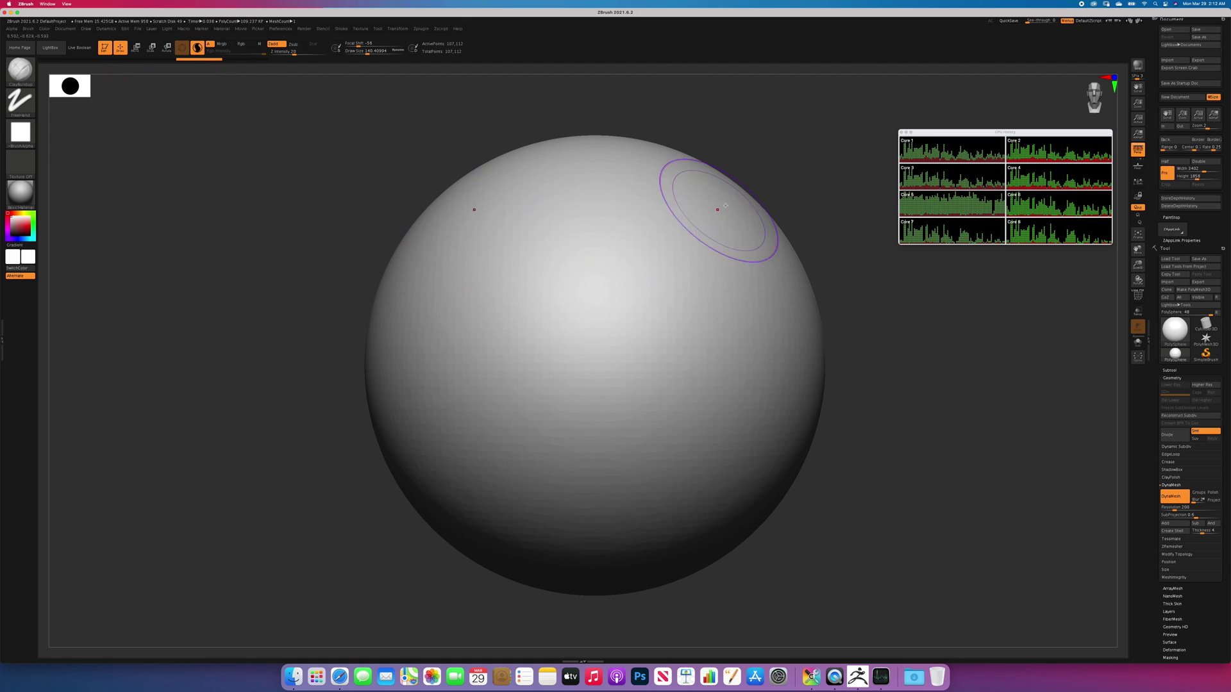
Paint a series of mirrored diagonal clay strokes down the sides of the sphere with Sculptris Pro active
{"action": "mouse_move", "coordinate": [673, 263]}
{"action": "left_mouse_down"}
{"action": "mouse_move", "coordinate": [711, 237]}
{"action": "mouse_move", "coordinate": [714, 286]}
{"action": "left_mouse_up"}
{"action": "left_click_drag", "start_coordinate": [677, 332], "coordinate": [777, 258]}
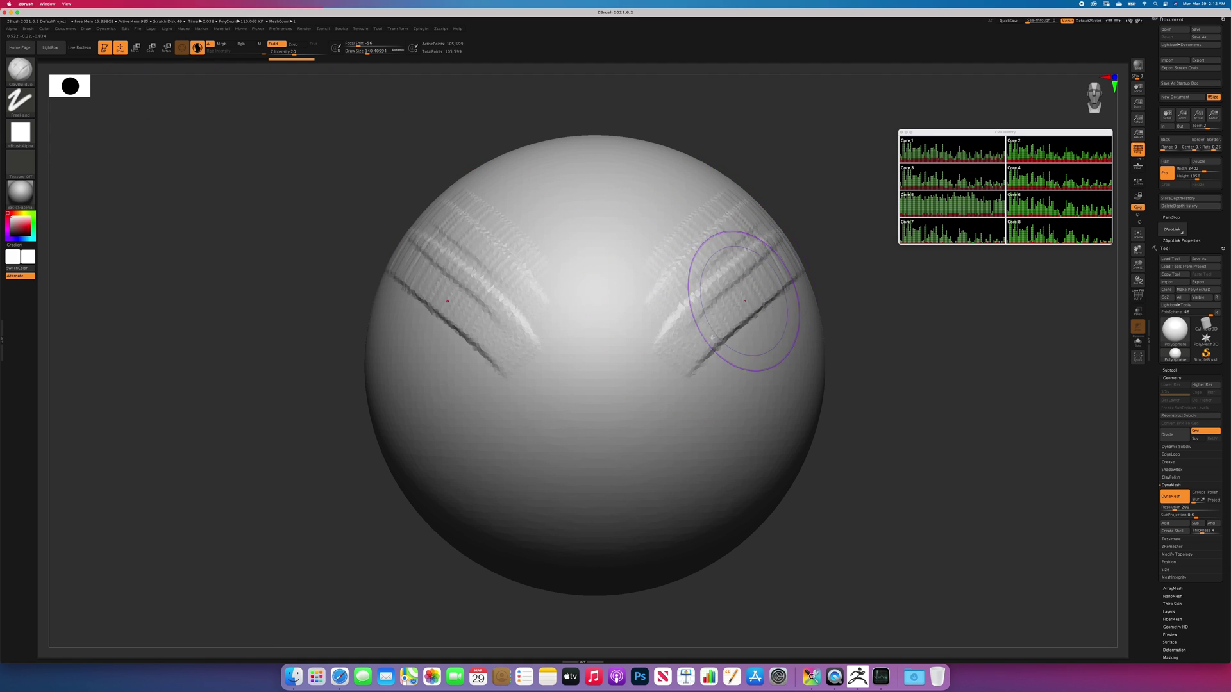
{"action": "left_click_drag", "start_coordinate": [675, 373], "coordinate": [788, 297]}
{"action": "left_click_drag", "start_coordinate": [677, 416], "coordinate": [792, 331]}
{"action": "left_click_drag", "start_coordinate": [679, 459], "coordinate": [797, 364]}
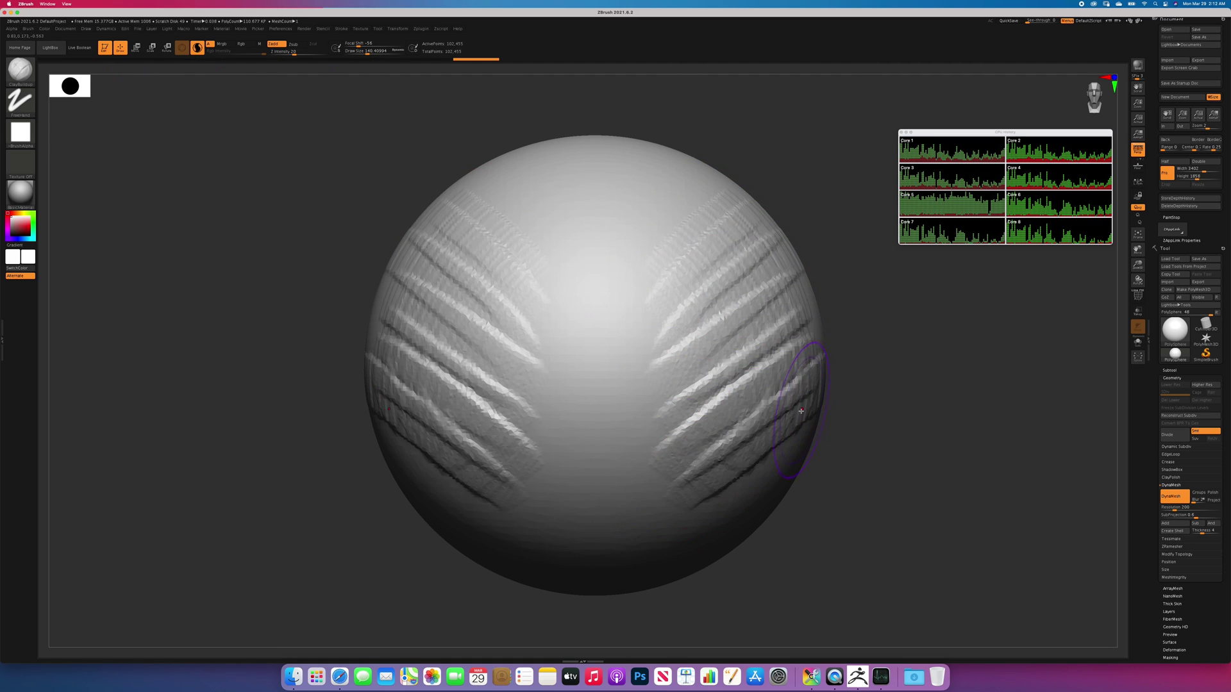
Display the polygon wireframe and paint vertical clay strokes down the front of the sphere
{"action": "key", "text": "shift+f"}
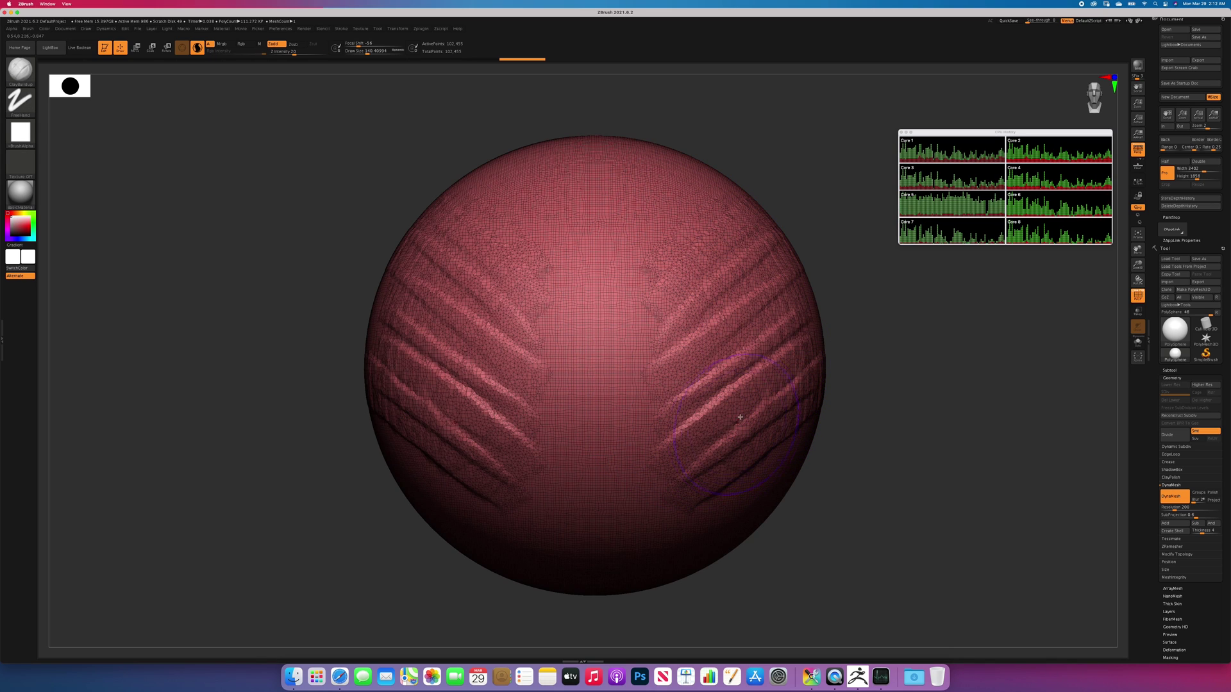
{"action": "left_click_drag", "start_coordinate": [637, 234], "coordinate": [654, 522]}
{"action": "left_click_drag", "start_coordinate": [702, 253], "coordinate": [713, 434]}
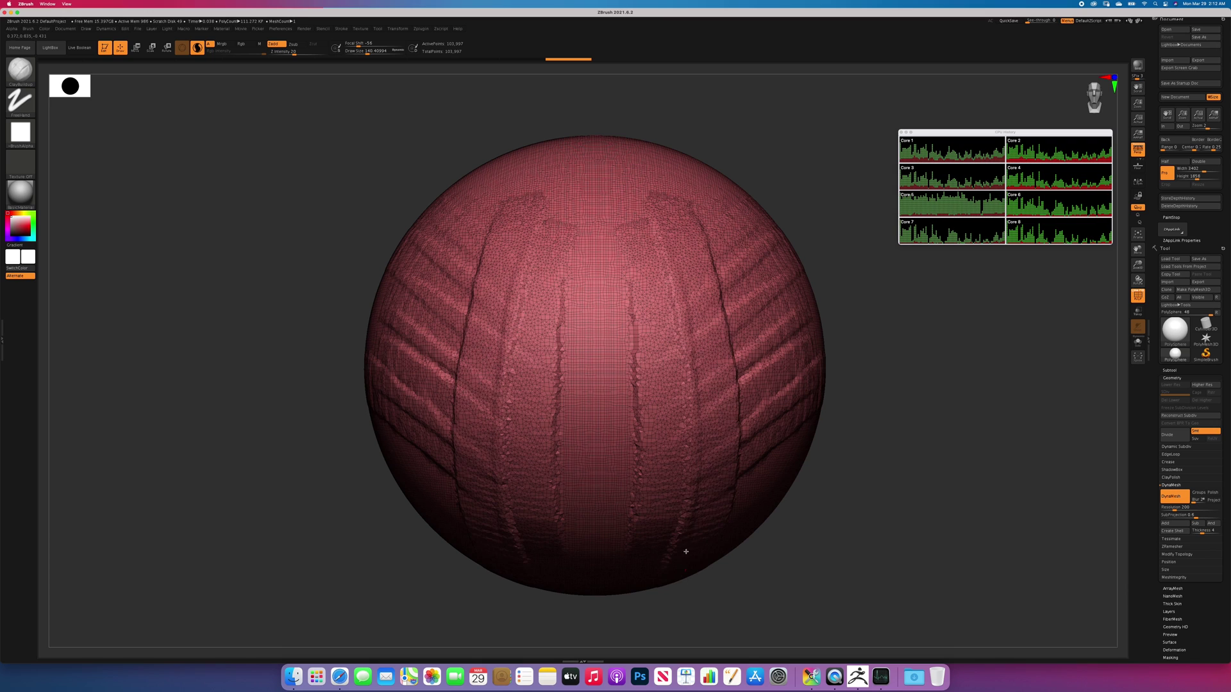
Smooth out the vertical clay strokes on the front of the sphere
{"action": "mouse_move", "coordinate": [639, 478]}
{"action": "left_mouse_down", "text": "shift"}
{"action": "mouse_move", "coordinate": [673, 359]}
{"action": "mouse_move", "coordinate": [657, 207]}
{"action": "left_mouse_up", "text": "shift"}
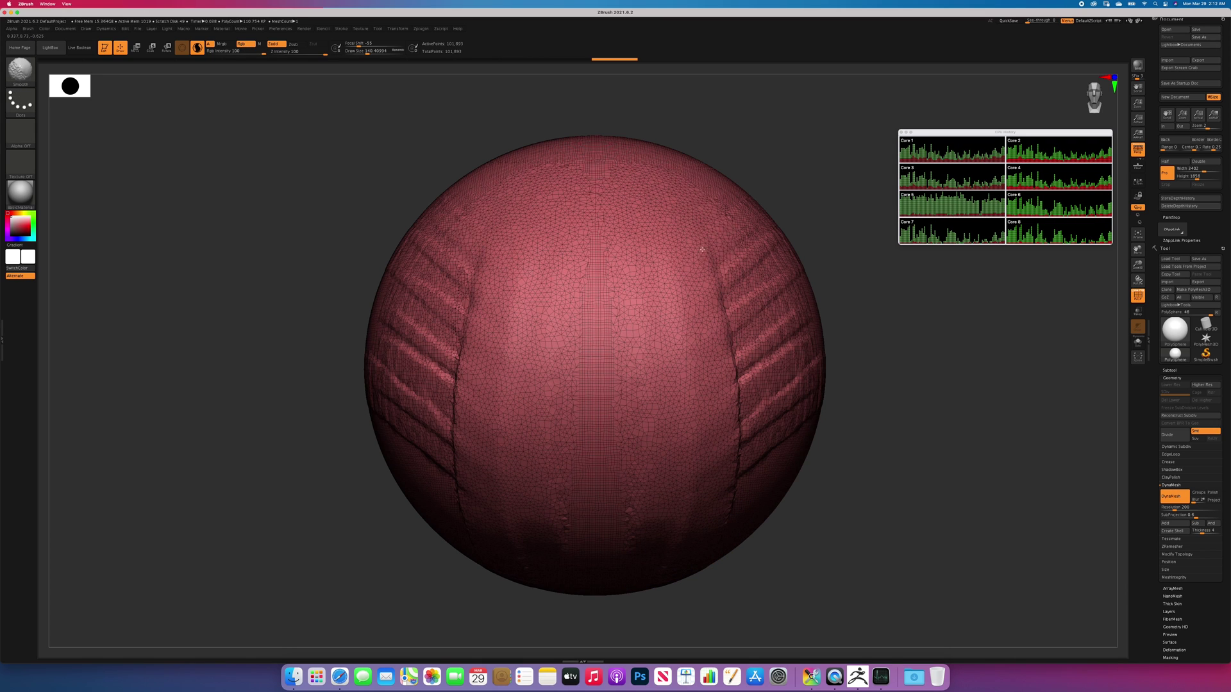
{"action": "left_click_drag", "start_coordinate": [707, 259], "coordinate": [746, 472], "text": "shift"}
{"action": "left_click_drag", "start_coordinate": [720, 520], "coordinate": [680, 183], "text": "shift"}
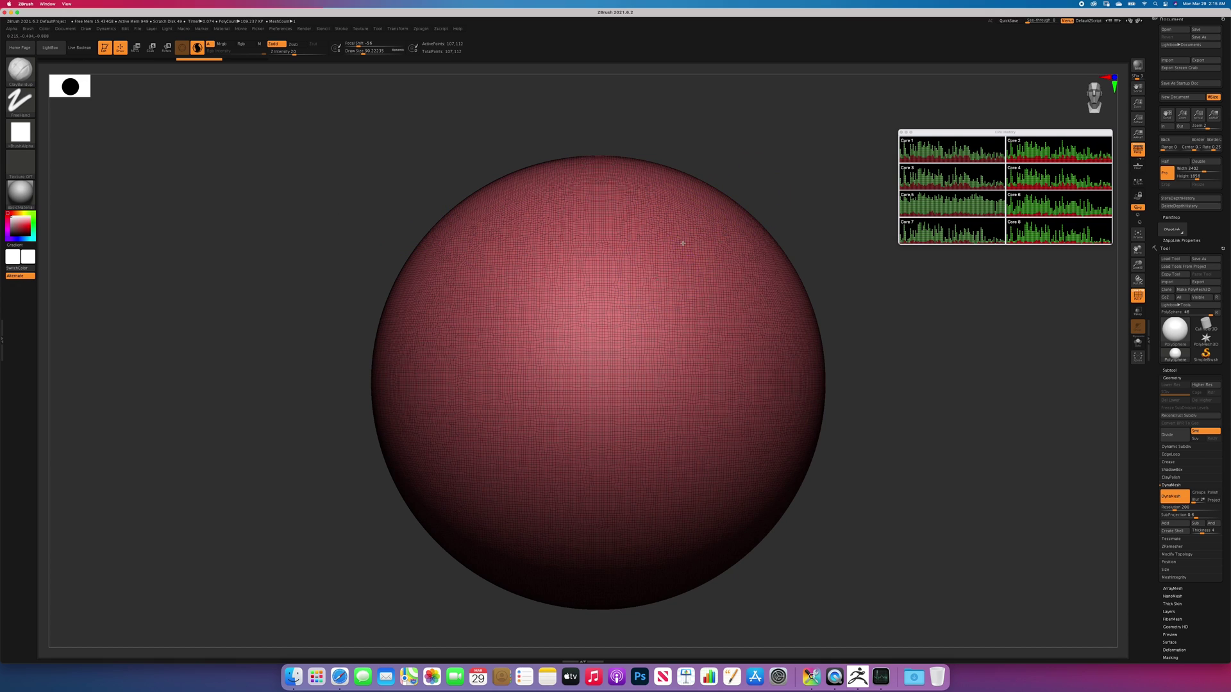
Paint a row of mirrored diagonal clay strokes on both sides of the sphere with the wireframe displayed
{"action": "left_click_drag", "start_coordinate": [738, 193], "coordinate": [667, 324]}
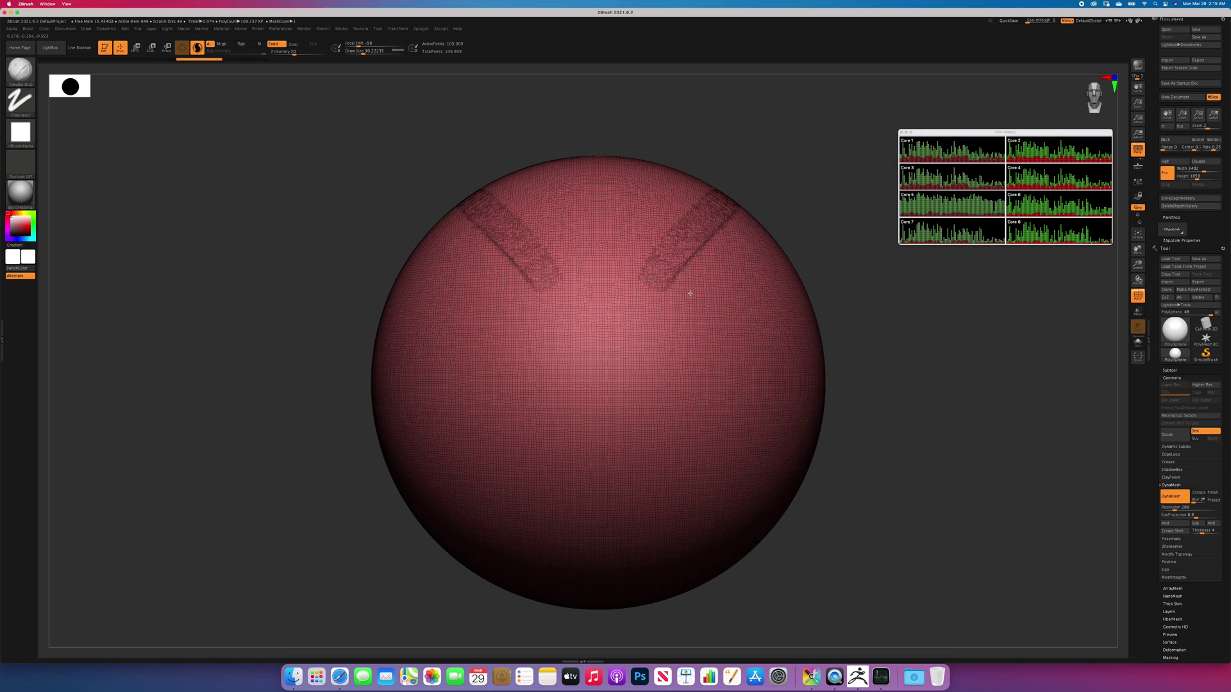
{"action": "left_click_drag", "start_coordinate": [763, 225], "coordinate": [674, 321]}
{"action": "left_click_drag", "start_coordinate": [757, 301], "coordinate": [666, 371]}
{"action": "left_click_drag", "start_coordinate": [795, 301], "coordinate": [683, 423]}
{"action": "left_click_drag", "start_coordinate": [798, 356], "coordinate": [682, 479]}
{"action": "left_click_drag", "start_coordinate": [795, 407], "coordinate": [679, 484]}
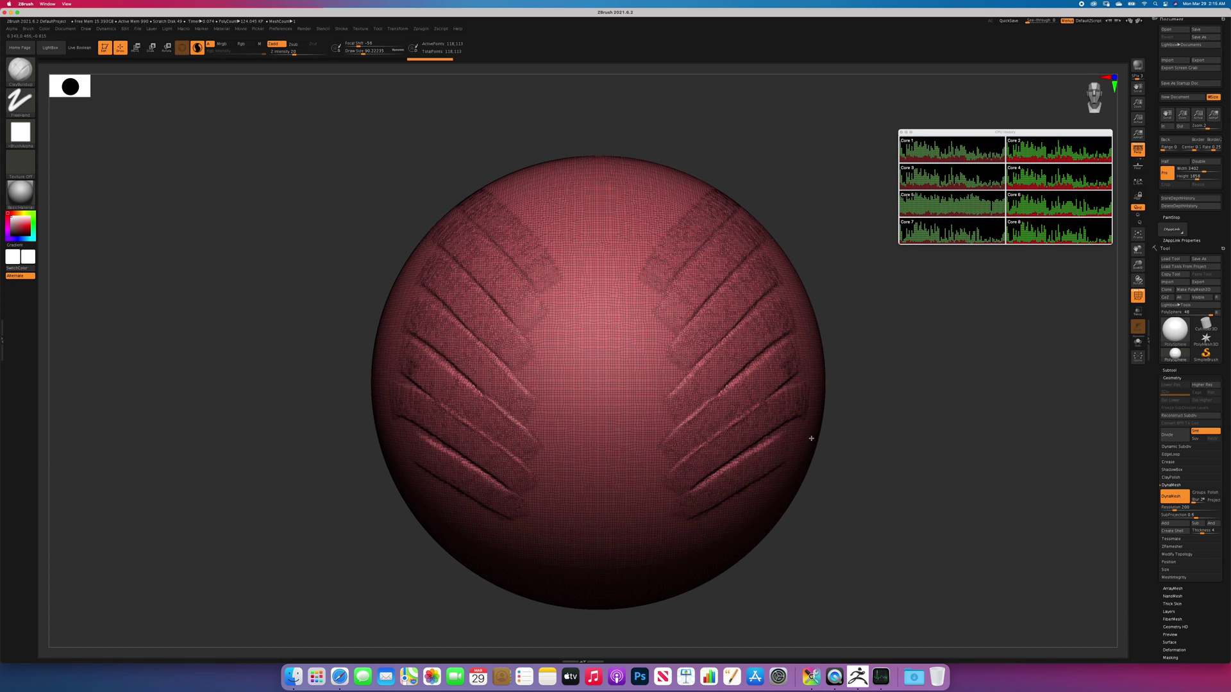
{"action": "left_click_drag", "start_coordinate": [800, 445], "coordinate": [681, 523]}
{"action": "left_click_drag", "start_coordinate": [801, 477], "coordinate": [656, 574]}
Smooth over the diagonal clay strokes on both sides of the sphere and adjust the brush's draw size
{"action": "left_click_drag", "start_coordinate": [689, 173], "coordinate": [625, 227]}
{"action": "mouse_move", "coordinate": [705, 199]}
{"action": "left_mouse_down"}
{"action": "mouse_move", "coordinate": [647, 266]}
{"action": "mouse_move", "coordinate": [712, 304]}
{"action": "mouse_move", "coordinate": [731, 369]}
{"action": "mouse_move", "coordinate": [726, 416]}
{"action": "mouse_move", "coordinate": [702, 289]}
{"action": "mouse_move", "coordinate": [674, 224]}
{"action": "mouse_move", "coordinate": [720, 508]}
{"action": "left_mouse_up"}
{"action": "key", "text": "s"}
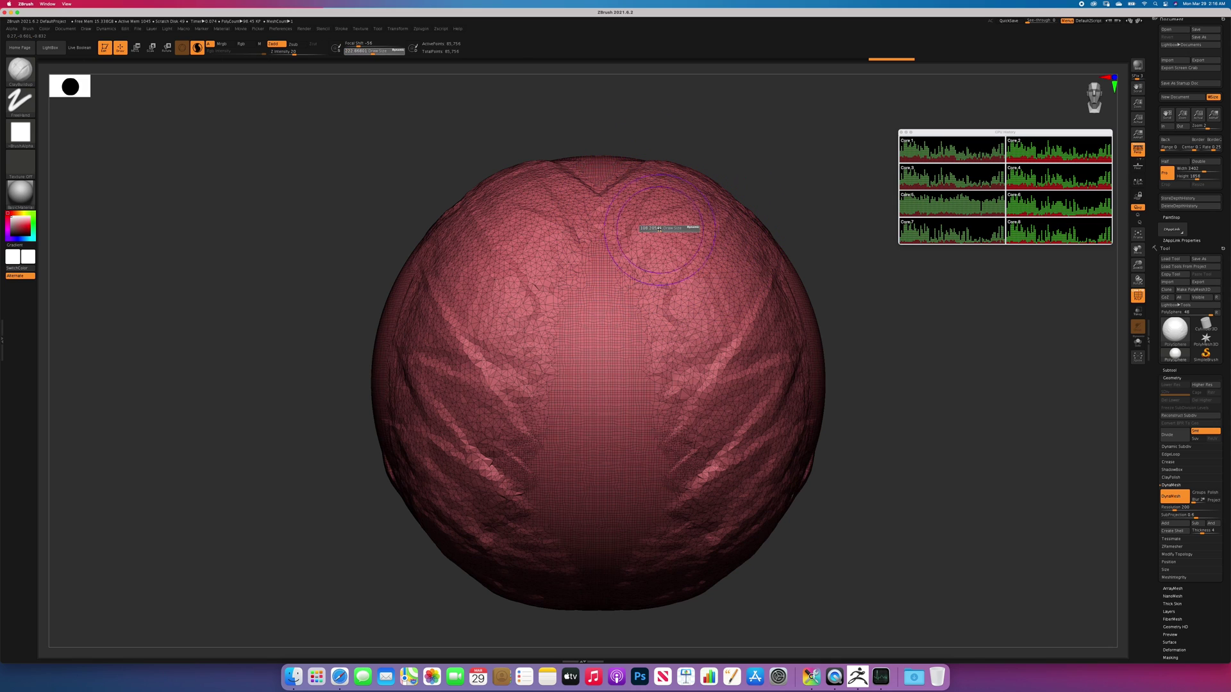
{"action": "mouse_move", "coordinate": [657, 229]}
{"action": "left_mouse_down"}
{"action": "mouse_move", "coordinate": [660, 215]}
{"action": "mouse_move", "coordinate": [692, 263]}
{"action": "mouse_move", "coordinate": [690, 311]}
{"action": "mouse_move", "coordinate": [740, 426]}
{"action": "left_mouse_up"}
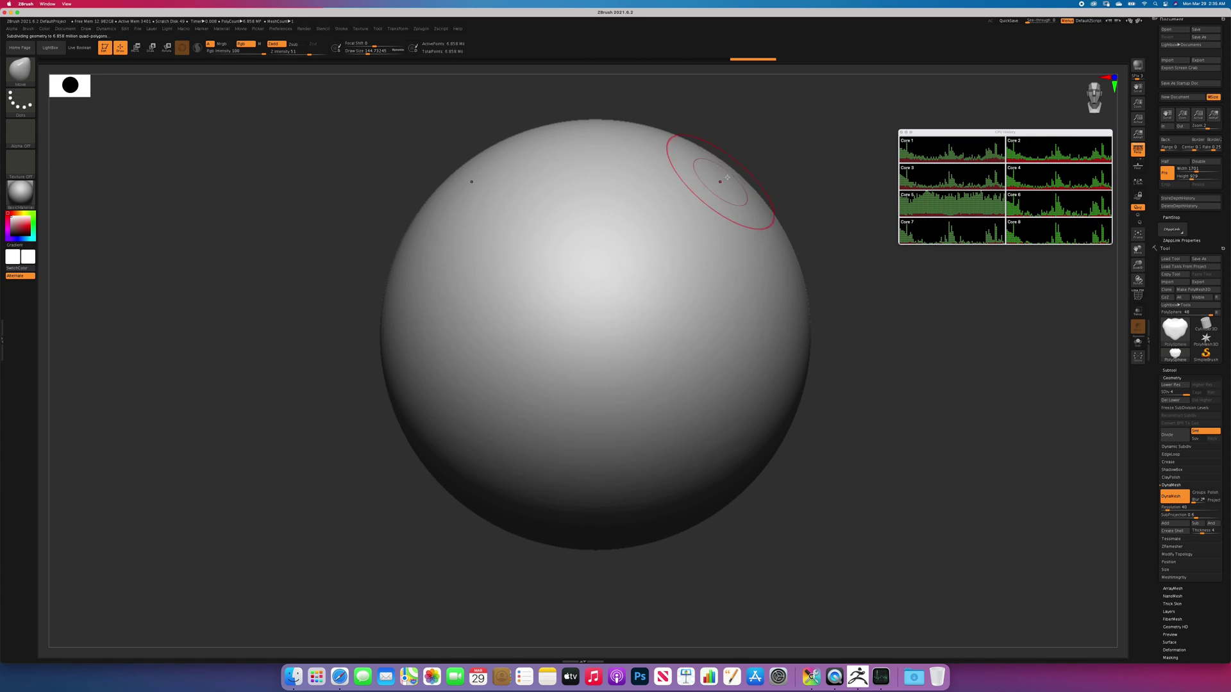
Pull mirrored spikes out of the dense sphere's sides, underside and crown with the Move brush, and reduce the draw size
{"action": "left_click_drag", "start_coordinate": [716, 166], "coordinate": [766, 115]}
{"action": "left_click_drag", "start_coordinate": [769, 250], "coordinate": [841, 241]}
{"action": "left_click_drag", "start_coordinate": [766, 349], "coordinate": [846, 374]}
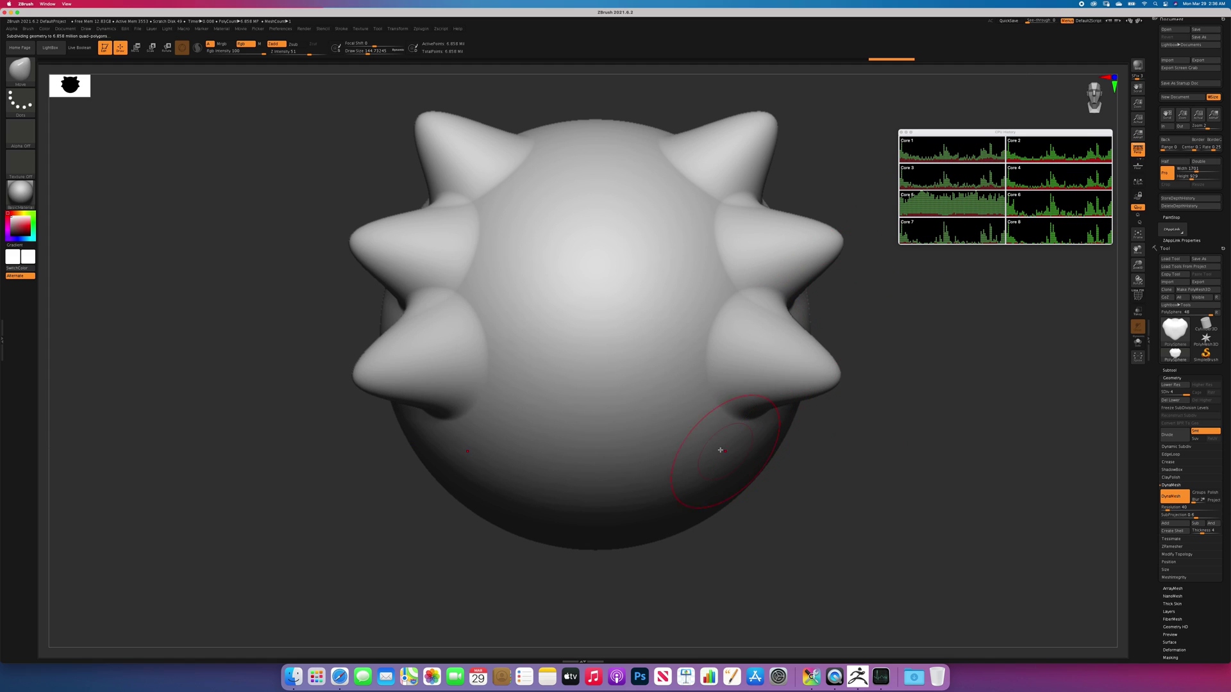
{"action": "left_click_drag", "start_coordinate": [722, 446], "coordinate": [798, 497]}
{"action": "left_click_drag", "start_coordinate": [615, 507], "coordinate": [596, 590]}
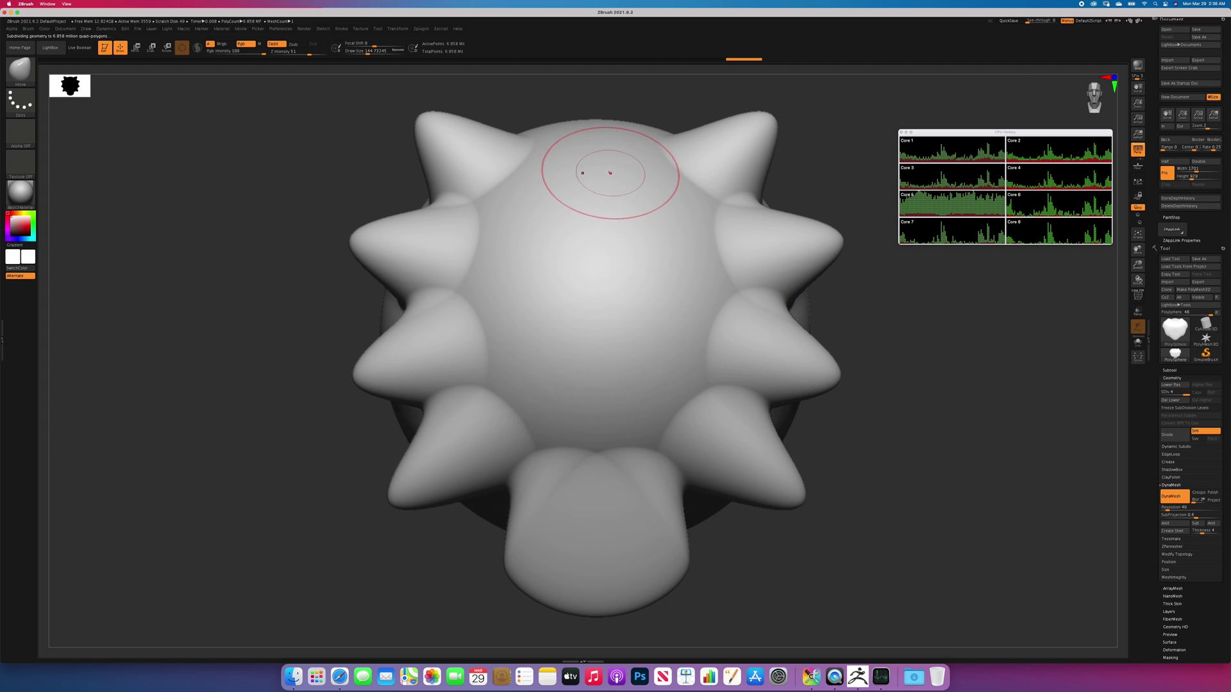
{"action": "left_click_drag", "start_coordinate": [607, 145], "coordinate": [606, 74]}
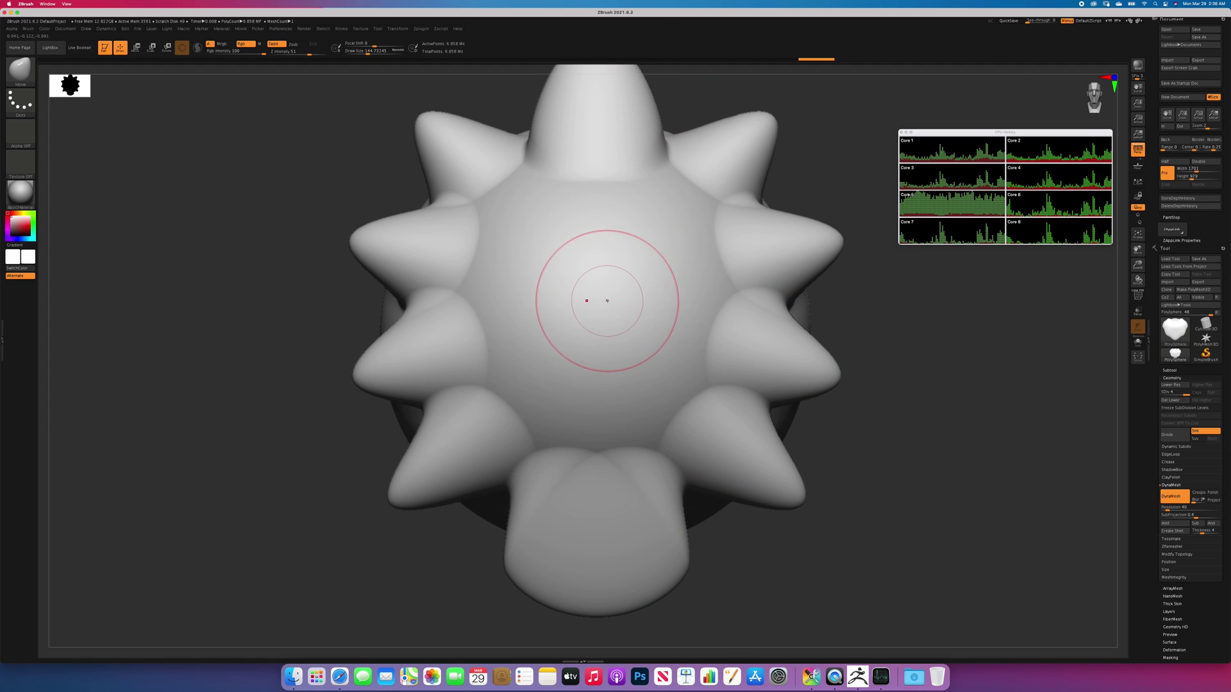
{"action": "key", "text": "s"}
{"action": "left_click_drag", "start_coordinate": [613, 288], "coordinate": [604, 291]}
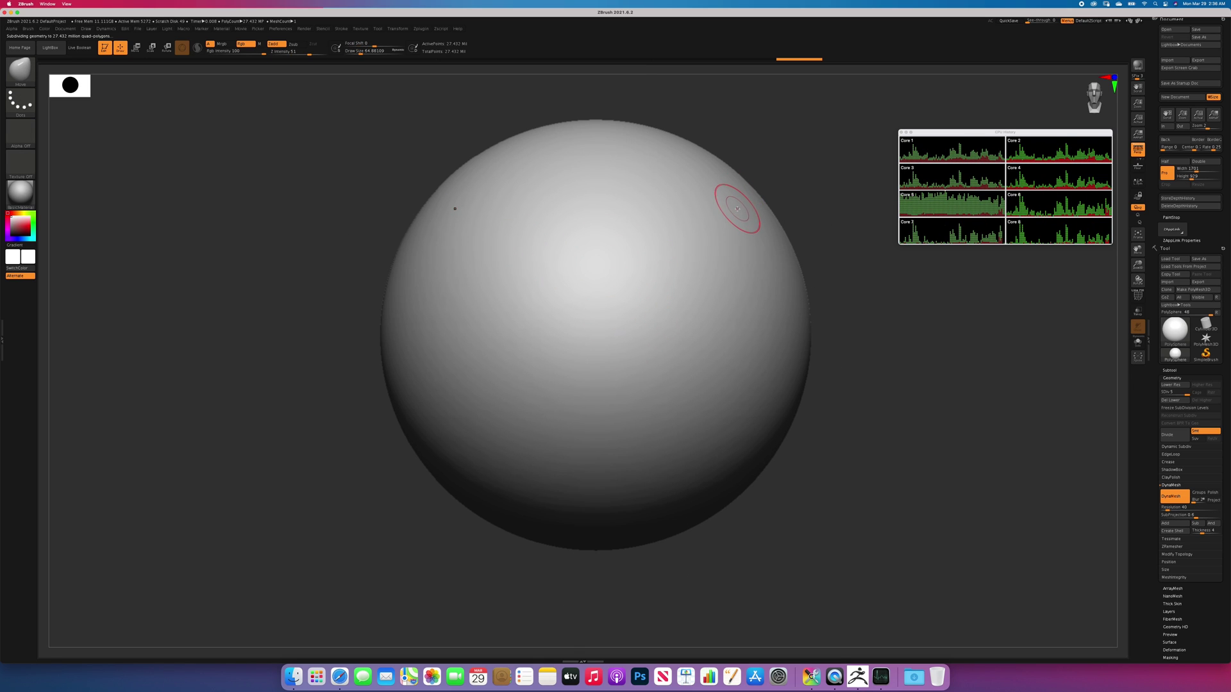
Enlarge the Move brush and pull mirrored bumps out of the further subdivided sphere's sides, underside and crown
{"action": "key", "text": "s"}
{"action": "left_click_drag", "start_coordinate": [743, 209], "coordinate": [742, 210]}
{"action": "key", "text": "s"}
{"action": "left_click_drag", "start_coordinate": [711, 166], "coordinate": [709, 166]}
{"action": "left_click_drag", "start_coordinate": [710, 166], "coordinate": [783, 97]}
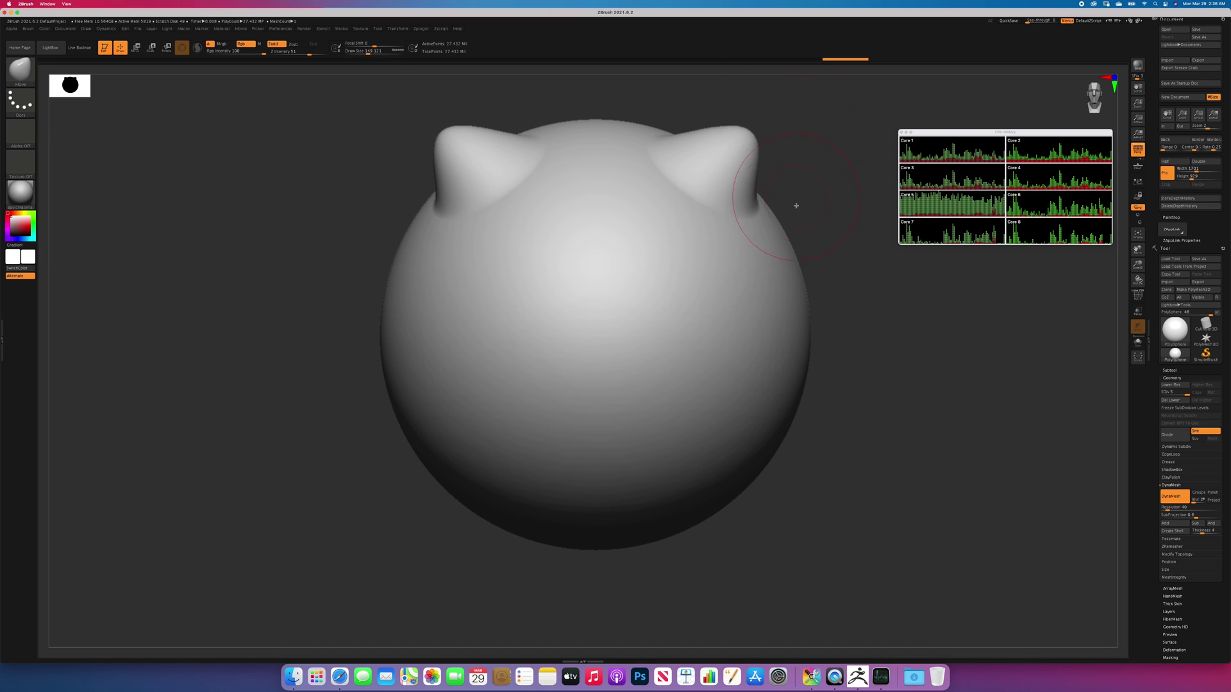
{"action": "left_click_drag", "start_coordinate": [766, 261], "coordinate": [867, 246]}
{"action": "left_click_drag", "start_coordinate": [811, 376], "coordinate": [874, 402]}
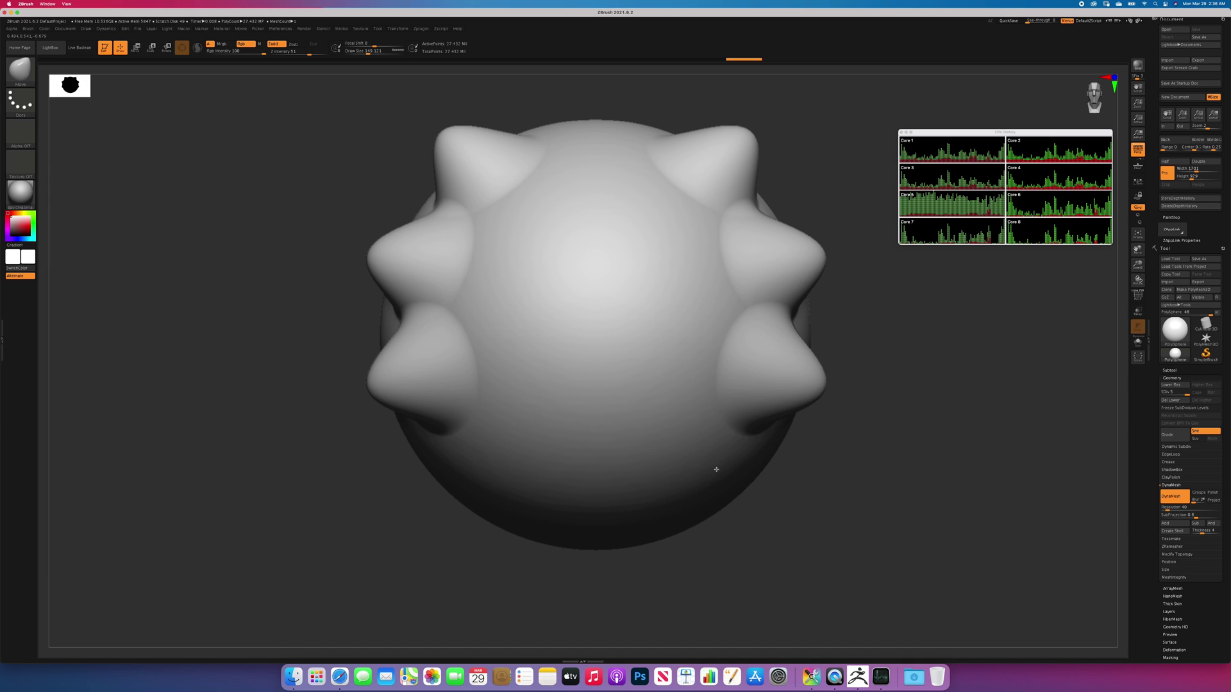
{"action": "left_click_drag", "start_coordinate": [714, 467], "coordinate": [780, 552]}
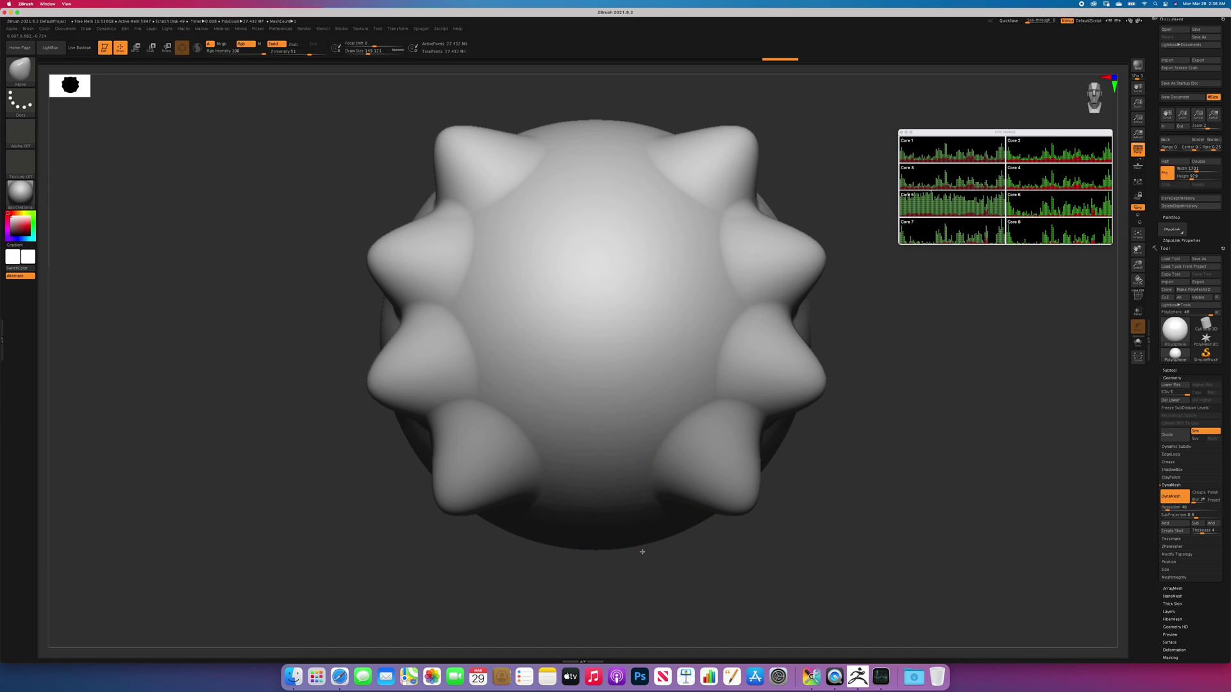
{"action": "left_click_drag", "start_coordinate": [645, 561], "coordinate": [654, 583]}
{"action": "left_click_drag", "start_coordinate": [617, 151], "coordinate": [629, 78]}
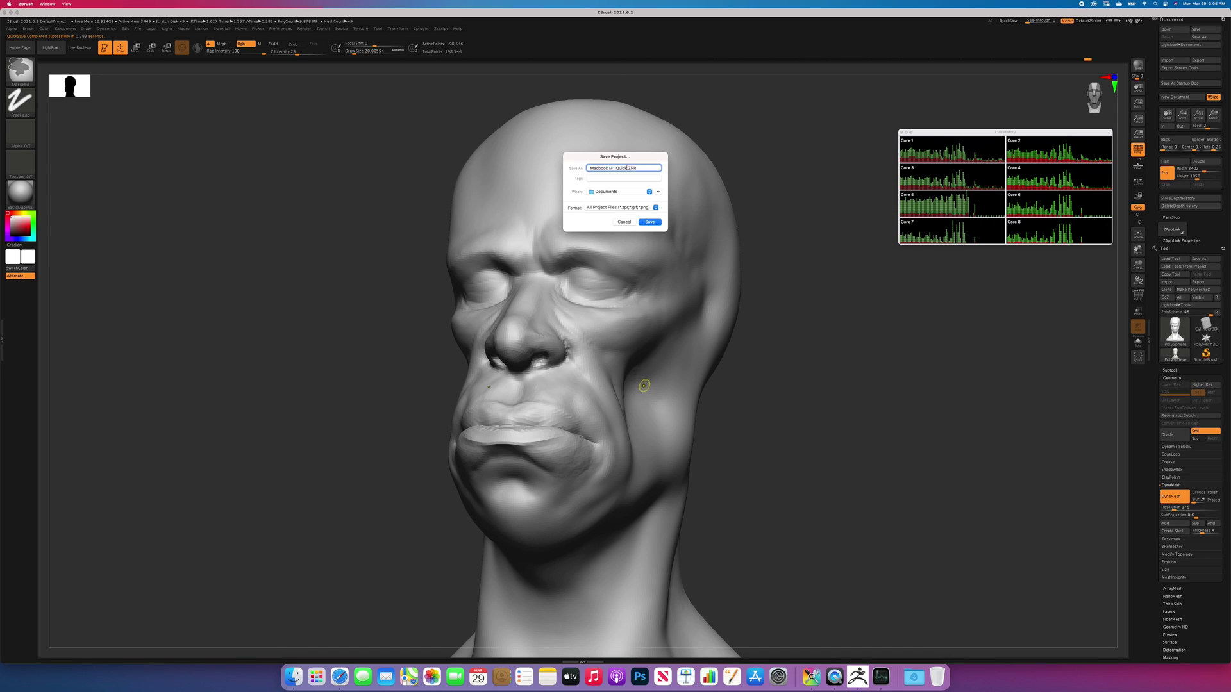
Save the head project as Macbook M1 Quirky 001 in Documents and retopologize the head with ZRemesher
{"action": "type", "text": "y 001"}
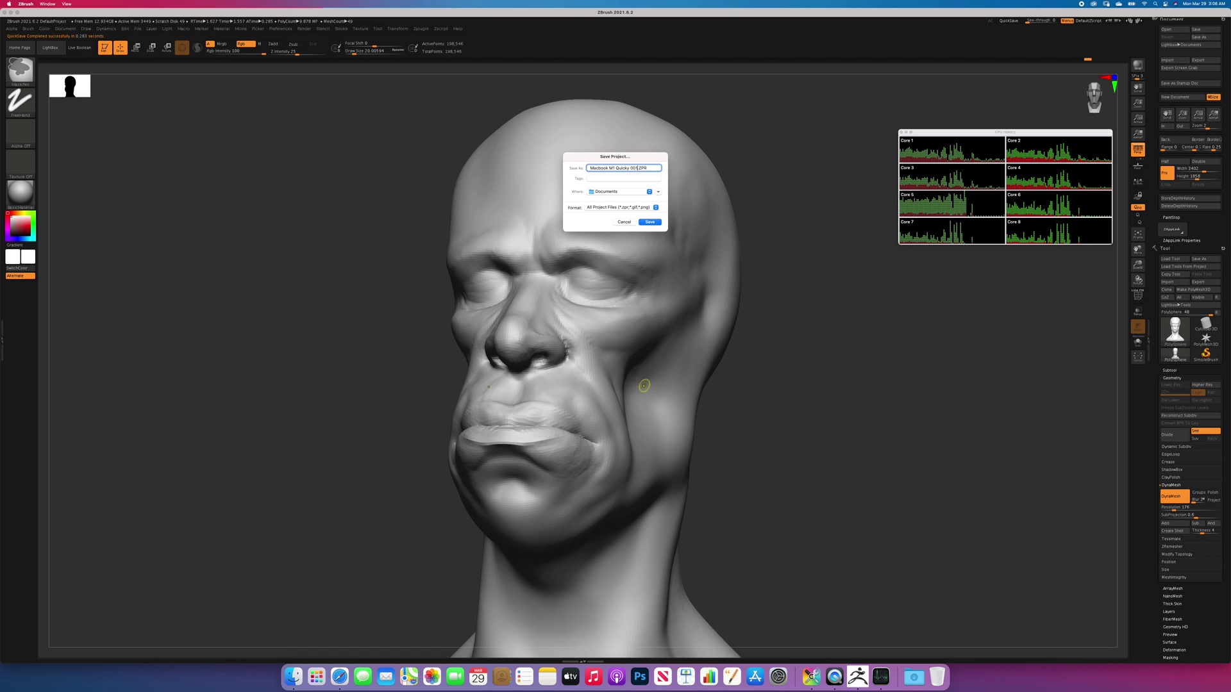
{"action": "key", "text": "Return"}
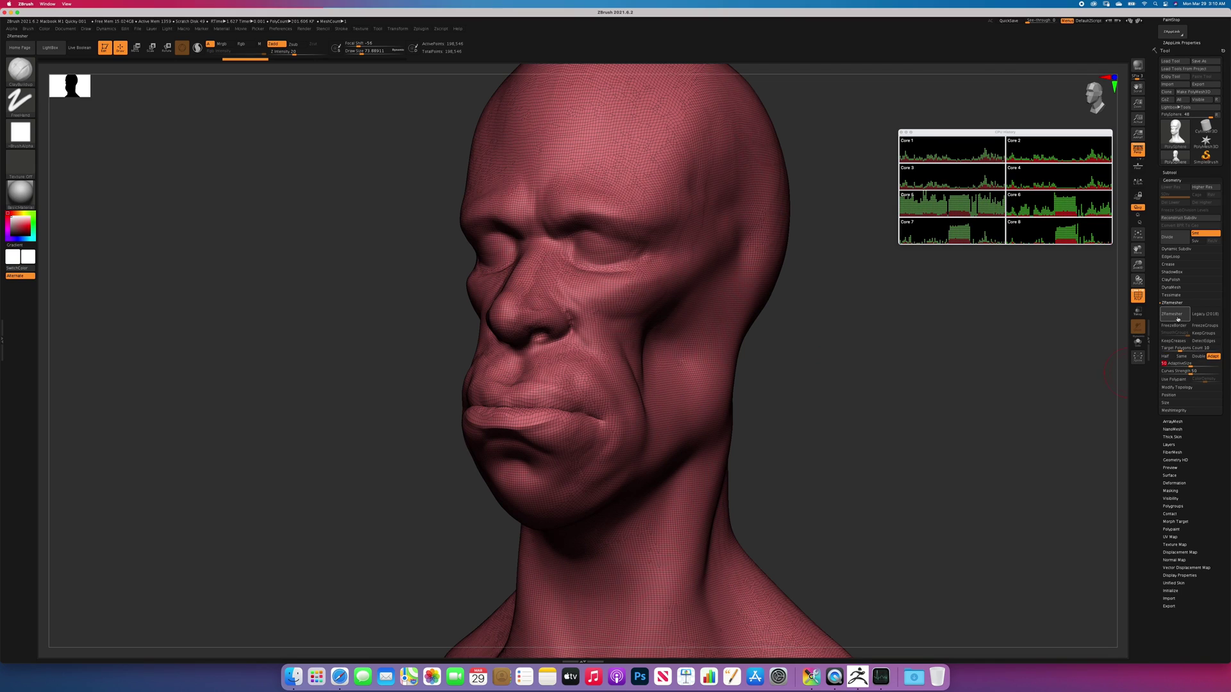
{"action": "left_click", "coordinate": [1177, 315]}
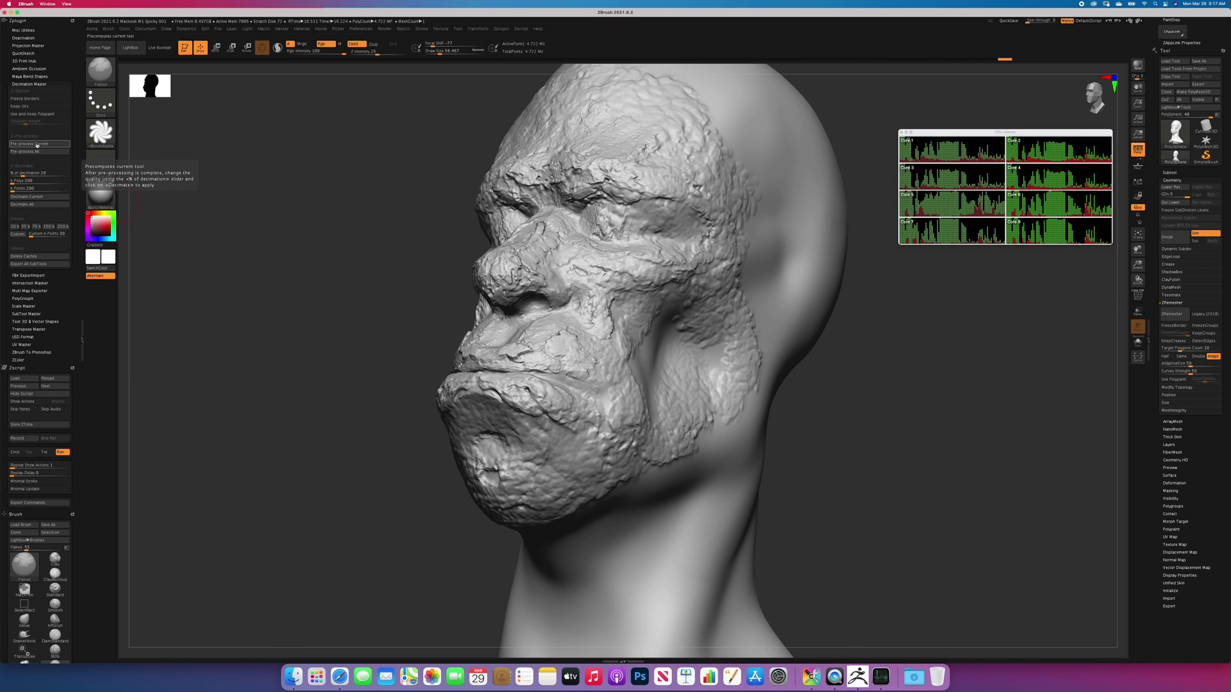
Pre-process the detailed head in Decimation Master, display its wireframe, and decimate it to 20%
{"action": "left_click", "coordinate": [38, 146]}
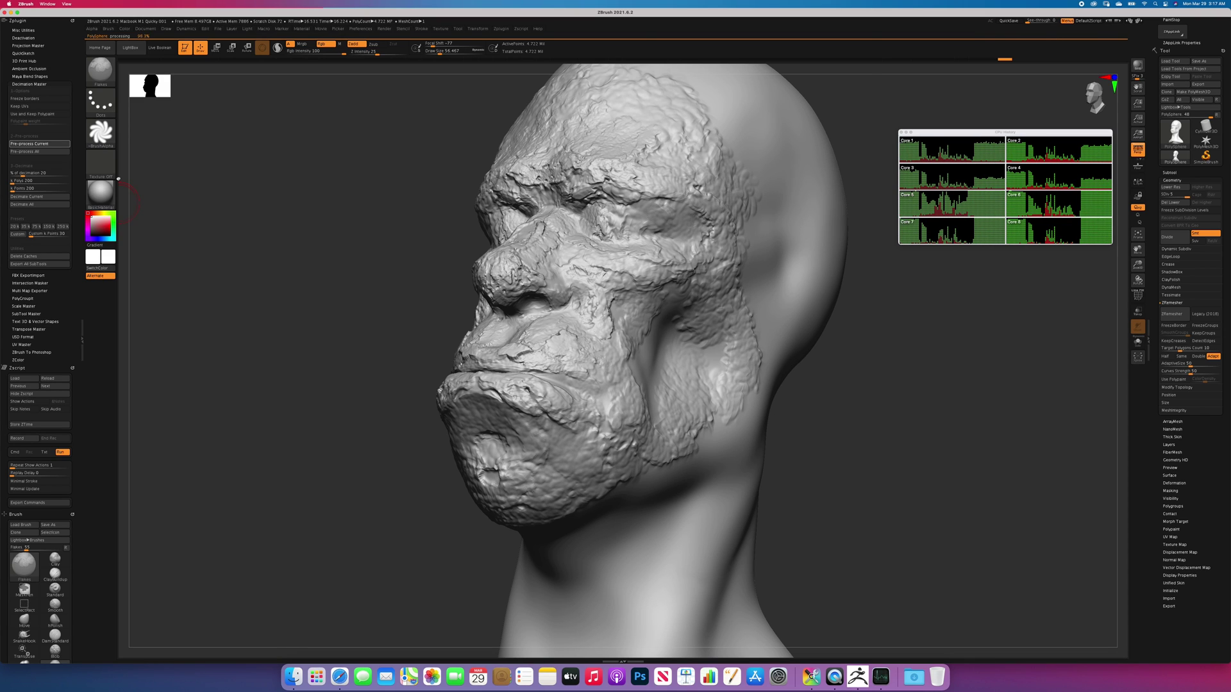
{"action": "key", "text": "shift+f"}
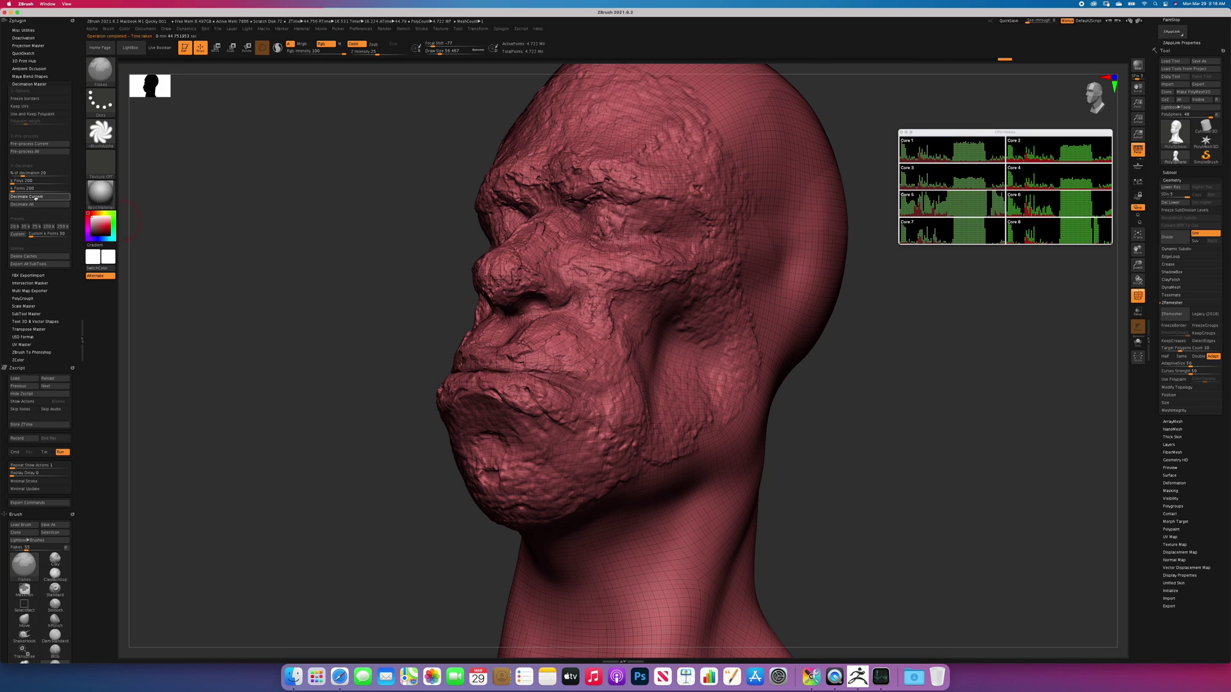
{"action": "left_click", "coordinate": [43, 200]}
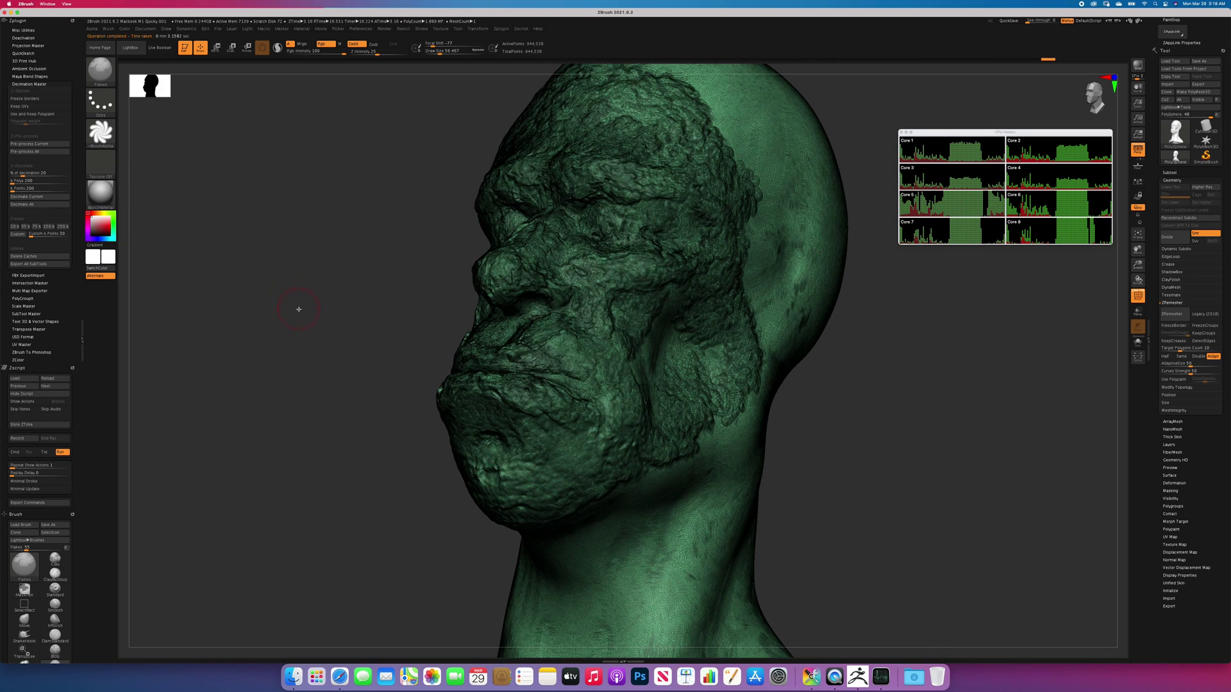
Set the decimation percentage to about 6.3 and decimate the head again
{"action": "left_click", "coordinate": [33, 180]}
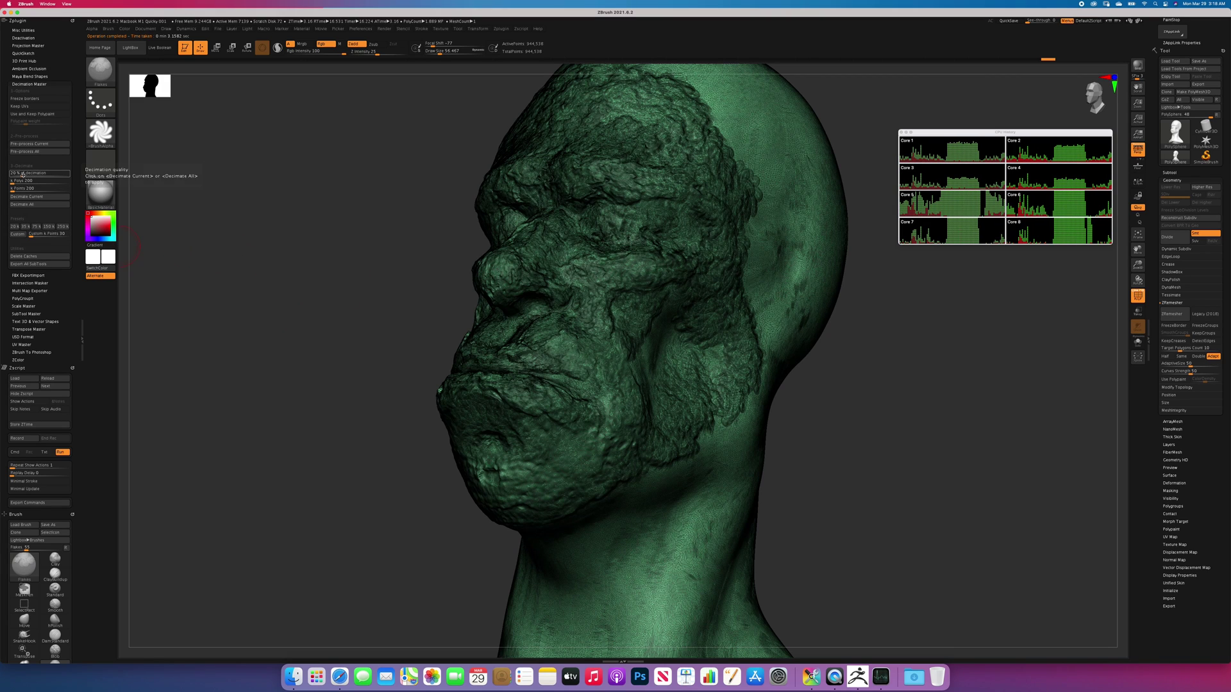
{"action": "left_click_drag", "start_coordinate": [23, 174], "coordinate": [18, 174]}
{"action": "left_click", "coordinate": [18, 188]}
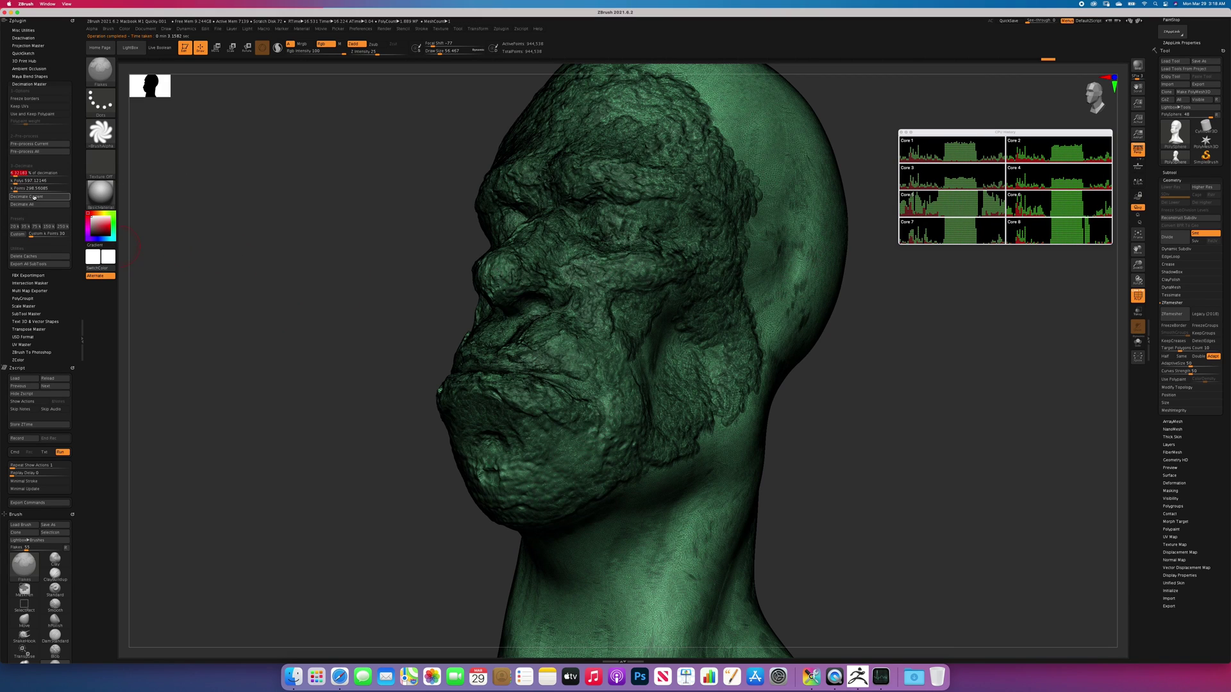
{"action": "left_click", "coordinate": [34, 197]}
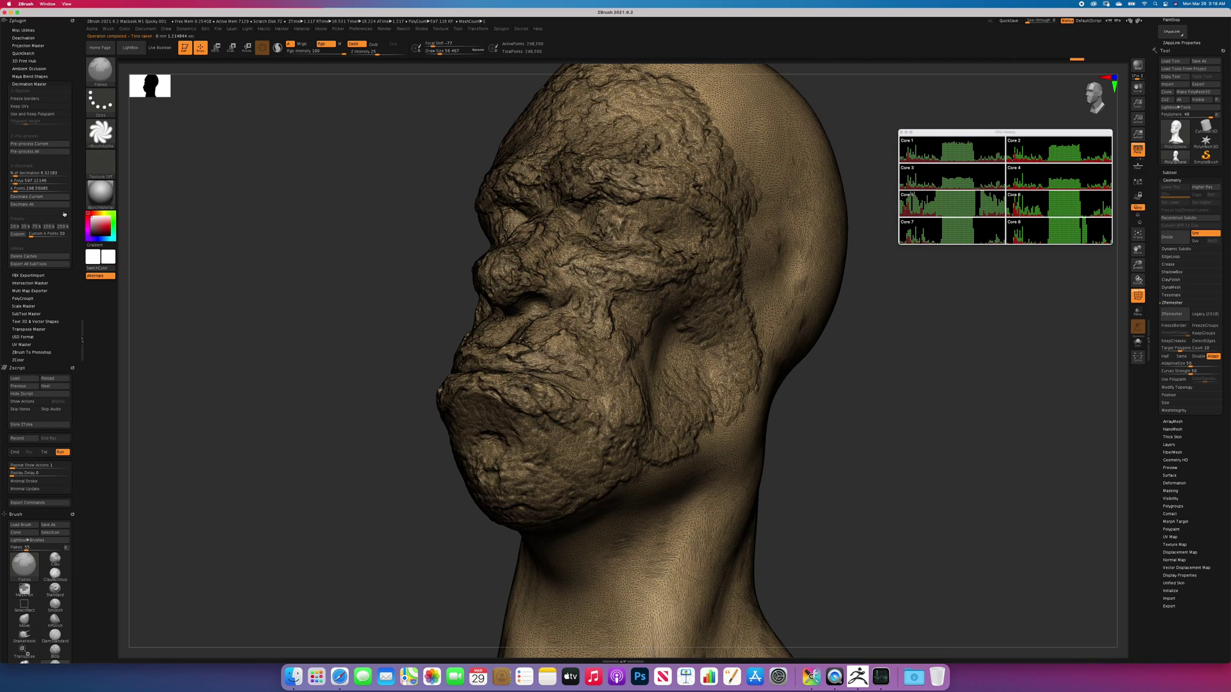
Lower the decimation percentage further and decimate the head once more
{"action": "left_click_drag", "start_coordinate": [12, 173], "coordinate": [11, 174]}
{"action": "left_click", "coordinate": [39, 198]}
{"action": "left_click", "coordinate": [17, 174]}
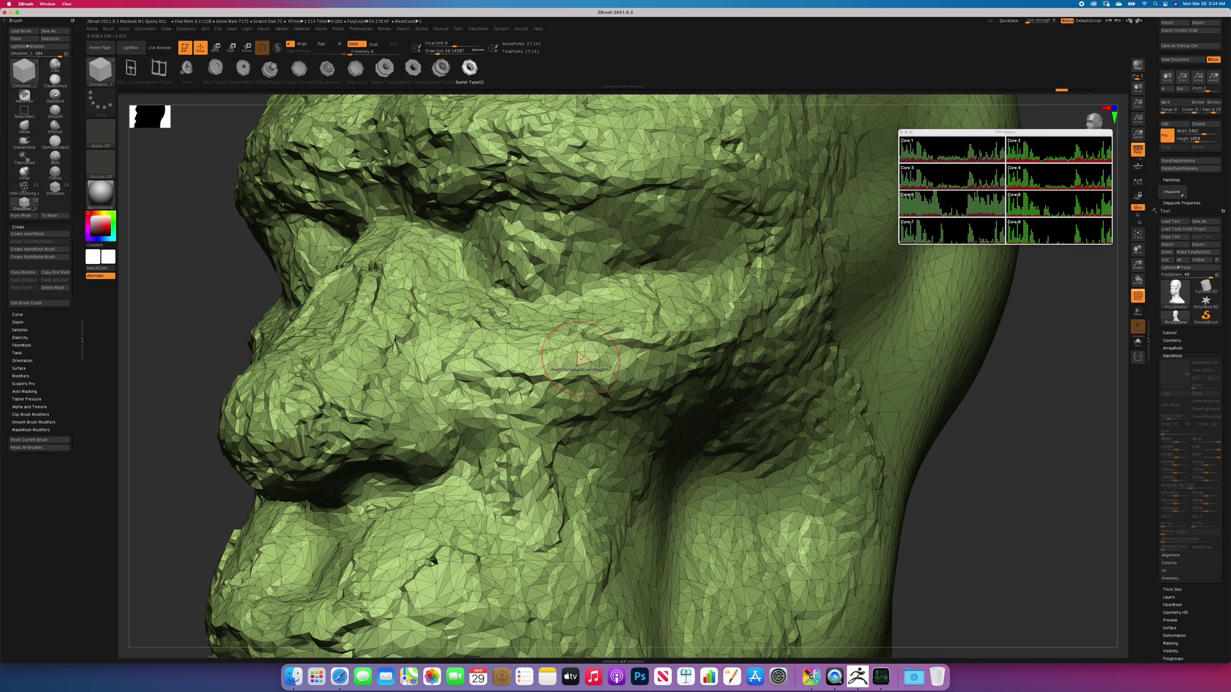
Insert the ring-shaped mesh as a NanoMesh on all polygons of the decimated head and adjust the instances' size
{"action": "key", "text": "space"}
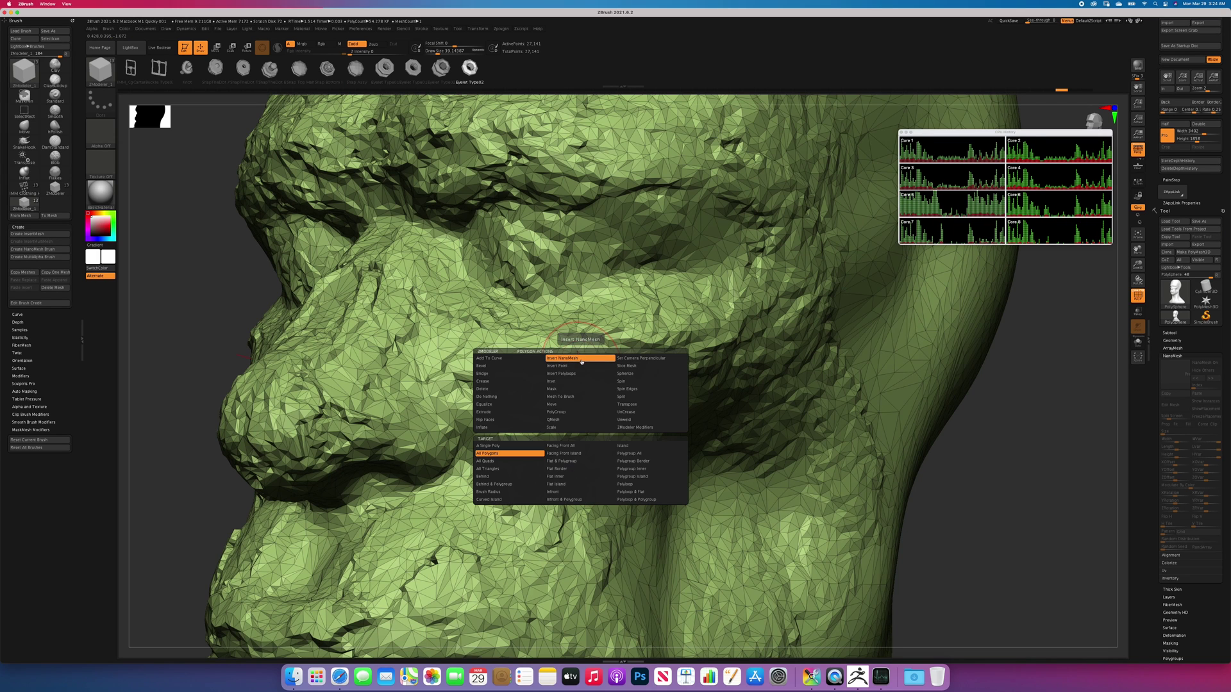
{"action": "left_click", "coordinate": [515, 454]}
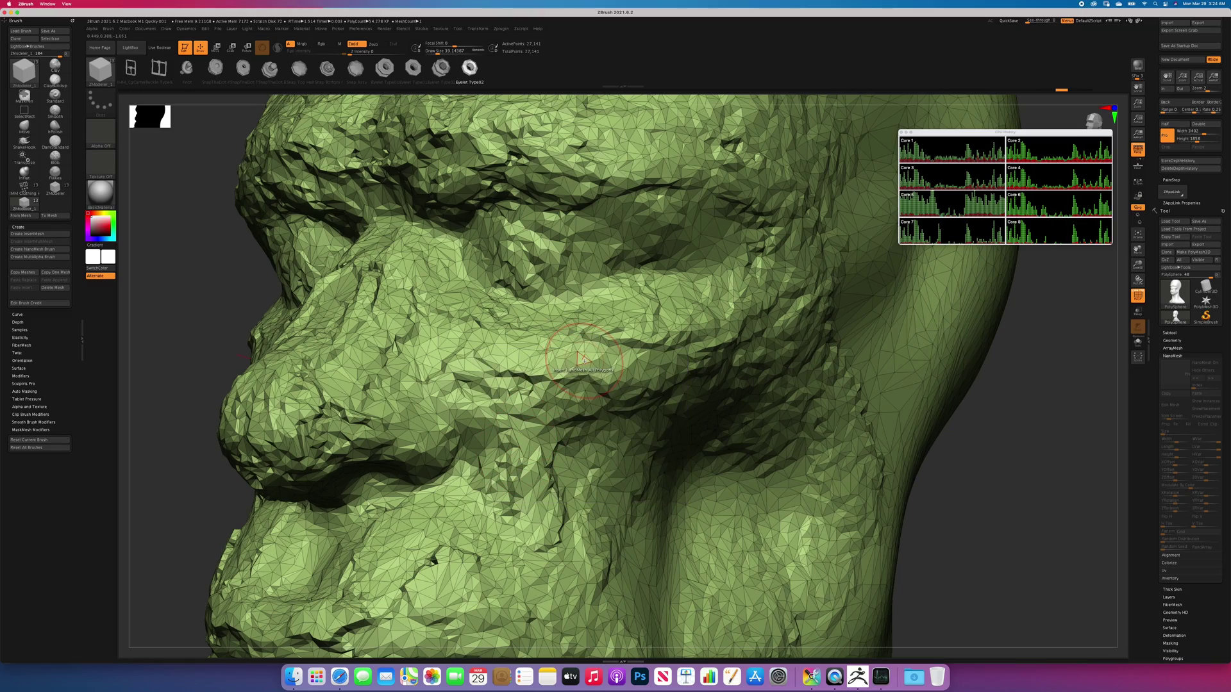
{"action": "left_click", "coordinate": [588, 367]}
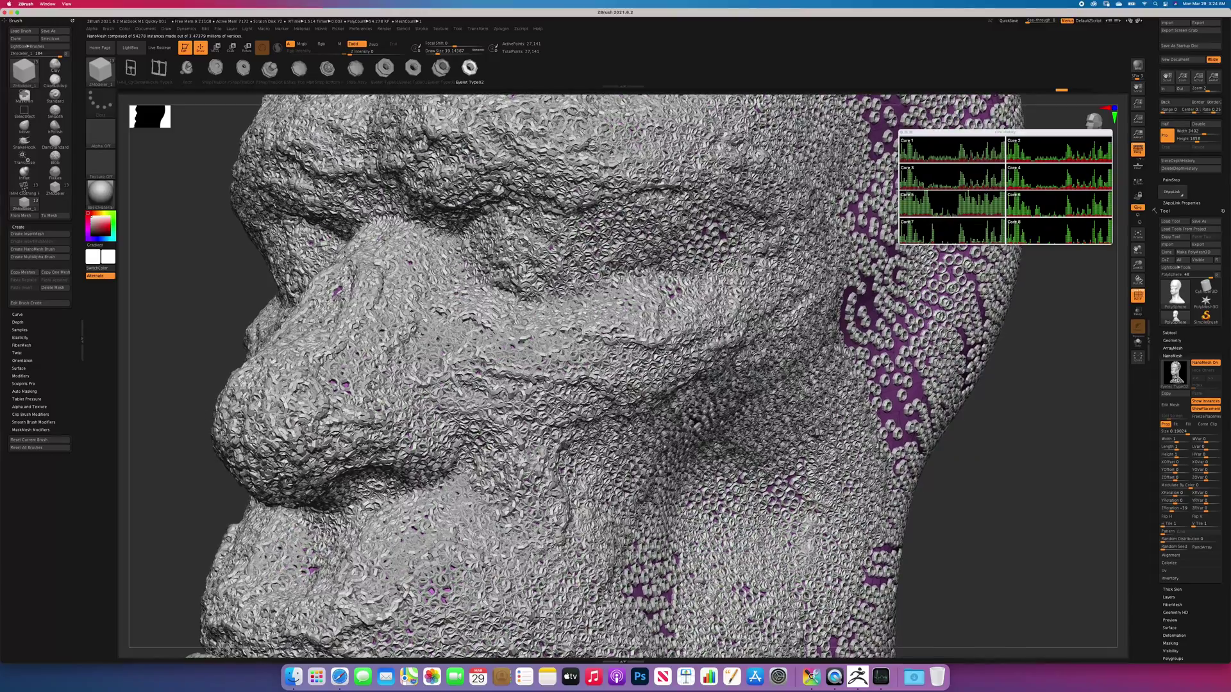
{"action": "left_click_drag", "start_coordinate": [588, 367], "coordinate": [635, 398]}
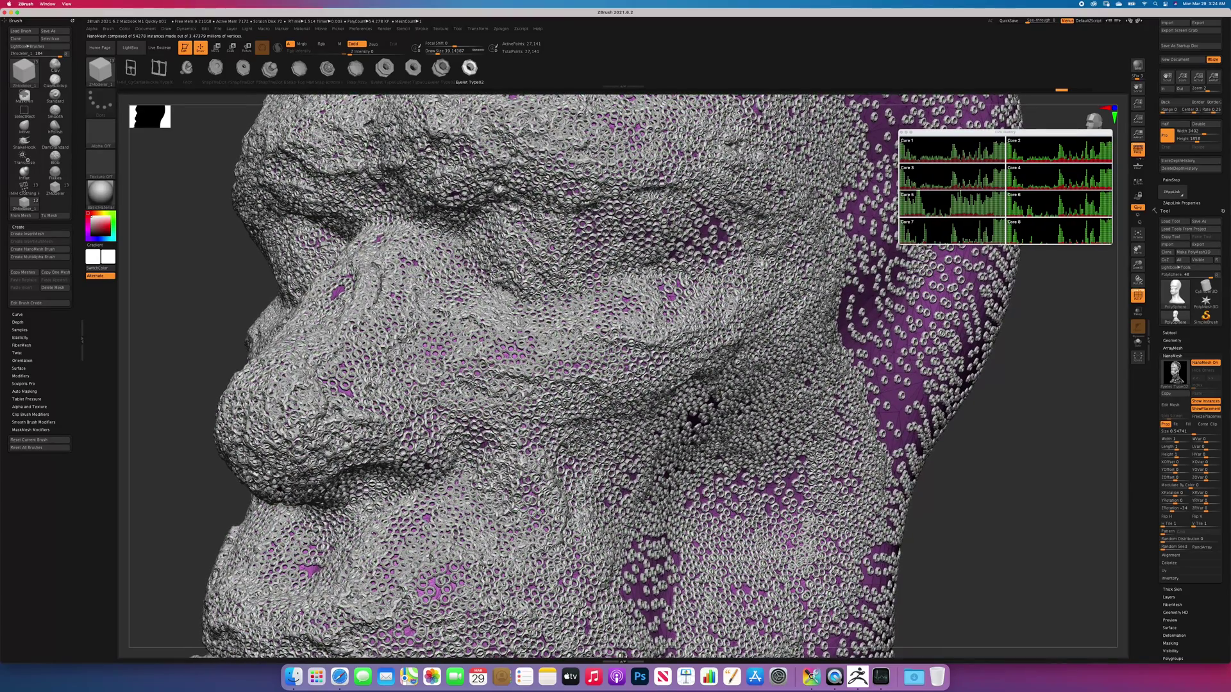
Examine the NanoMesh instances covering the head, both close up and with the whole bust in view
{"action": "mouse_move", "coordinate": [695, 413]}
{"action": "right_mouse_down", "text": "ctrl"}
{"action": "mouse_move", "coordinate": [600, 404]}
{"action": "mouse_move", "coordinate": [691, 403]}
{"action": "mouse_move", "coordinate": [856, 454]}
{"action": "mouse_move", "coordinate": [843, 389]}
{"action": "right_mouse_up", "text": "ctrl"}
{"action": "key", "text": "ctrl"}
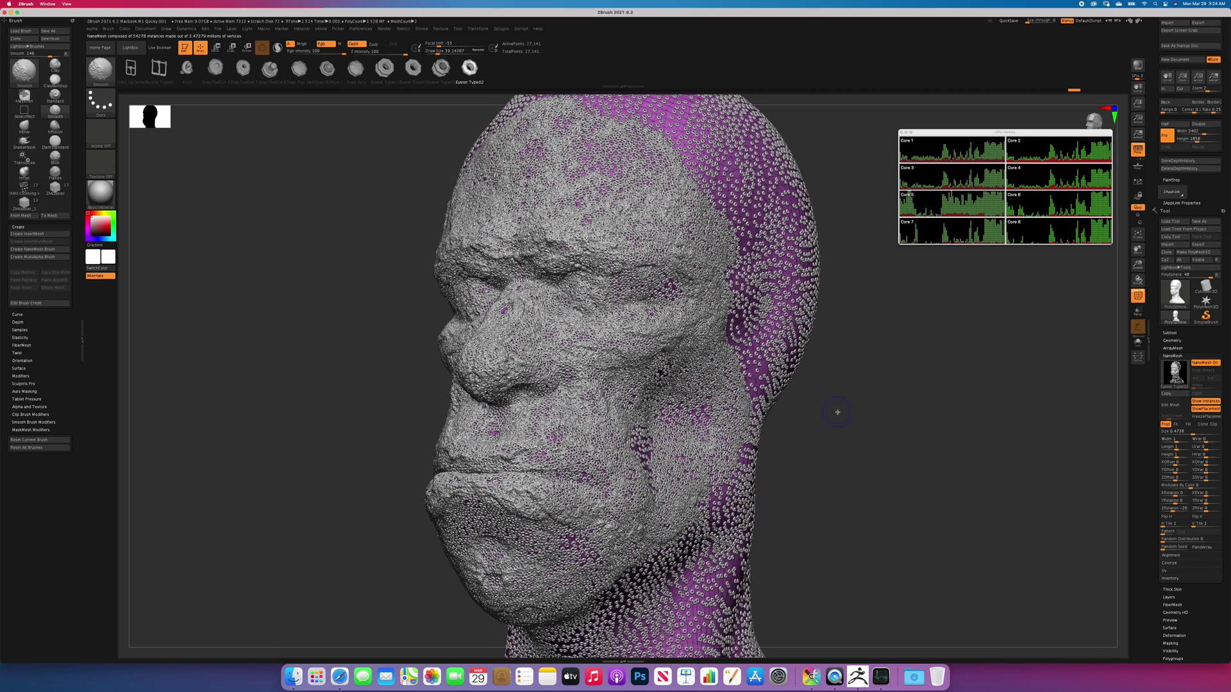
{"action": "left_click_drag", "start_coordinate": [836, 415], "coordinate": [838, 426], "text": "ctrl"}
{"action": "mouse_move", "coordinate": [830, 416]}
{"action": "right_mouse_down", "text": "ctrl"}
{"action": "mouse_move", "coordinate": [833, 426]}
{"action": "mouse_move", "coordinate": [835, 414]}
{"action": "right_mouse_up", "text": "ctrl"}
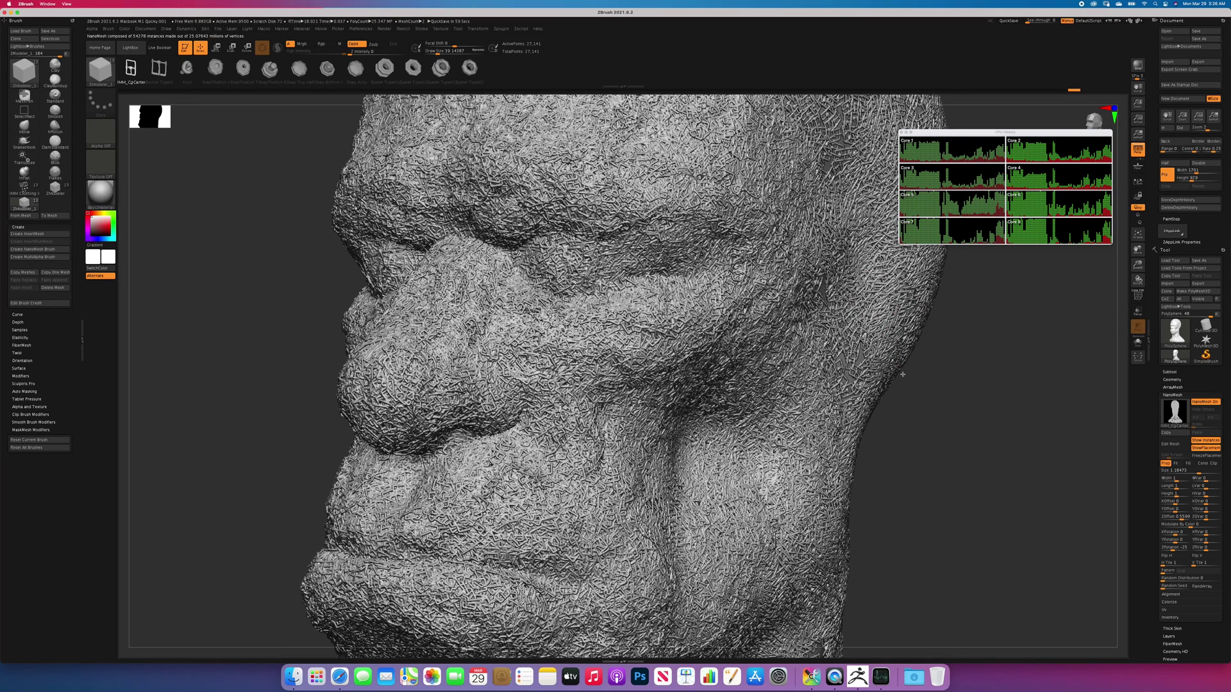
{"action": "right_click_drag", "start_coordinate": [902, 374], "coordinate": [834, 395], "text": "ctrl"}
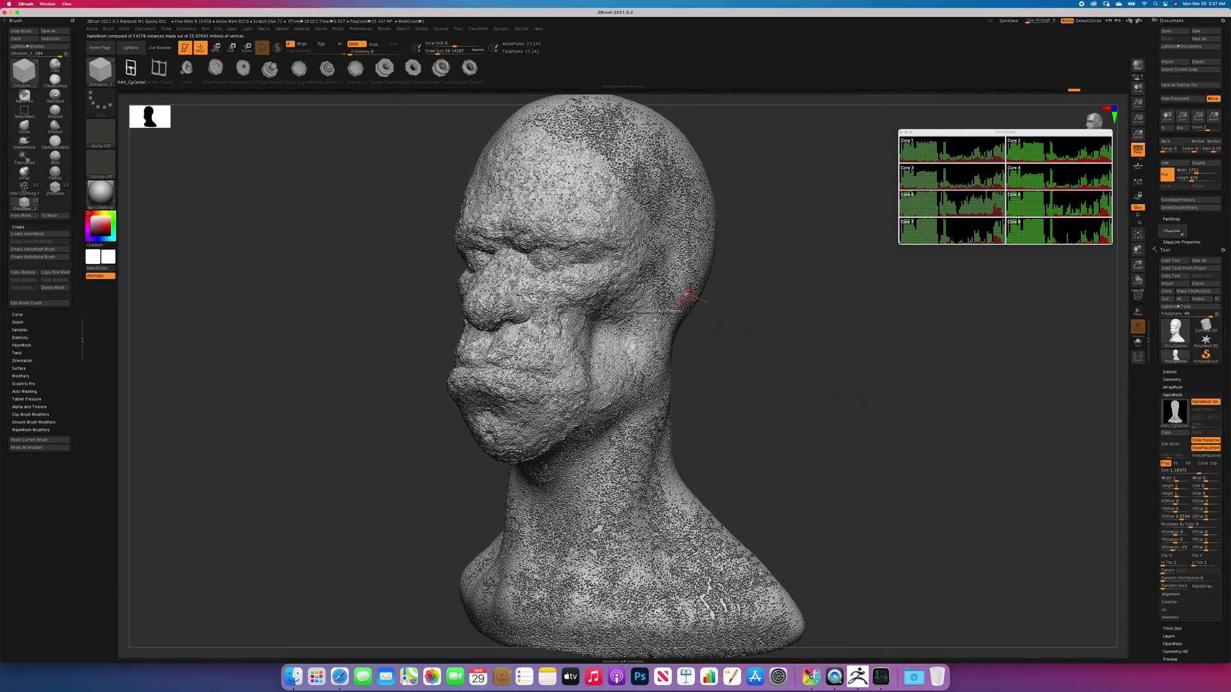
{"action": "mouse_move", "coordinate": [737, 359]}
{"action": "left_mouse_down"}
{"action": "mouse_move", "coordinate": [766, 355]}
{"action": "mouse_move", "coordinate": [710, 368]}
{"action": "mouse_move", "coordinate": [767, 359]}
{"action": "mouse_move", "coordinate": [757, 318]}
{"action": "mouse_move", "coordinate": [731, 318]}
{"action": "mouse_move", "coordinate": [706, 357]}
{"action": "mouse_move", "coordinate": [720, 395]}
{"action": "mouse_move", "coordinate": [723, 363]}
{"action": "mouse_move", "coordinate": [747, 354]}
{"action": "left_mouse_up"}
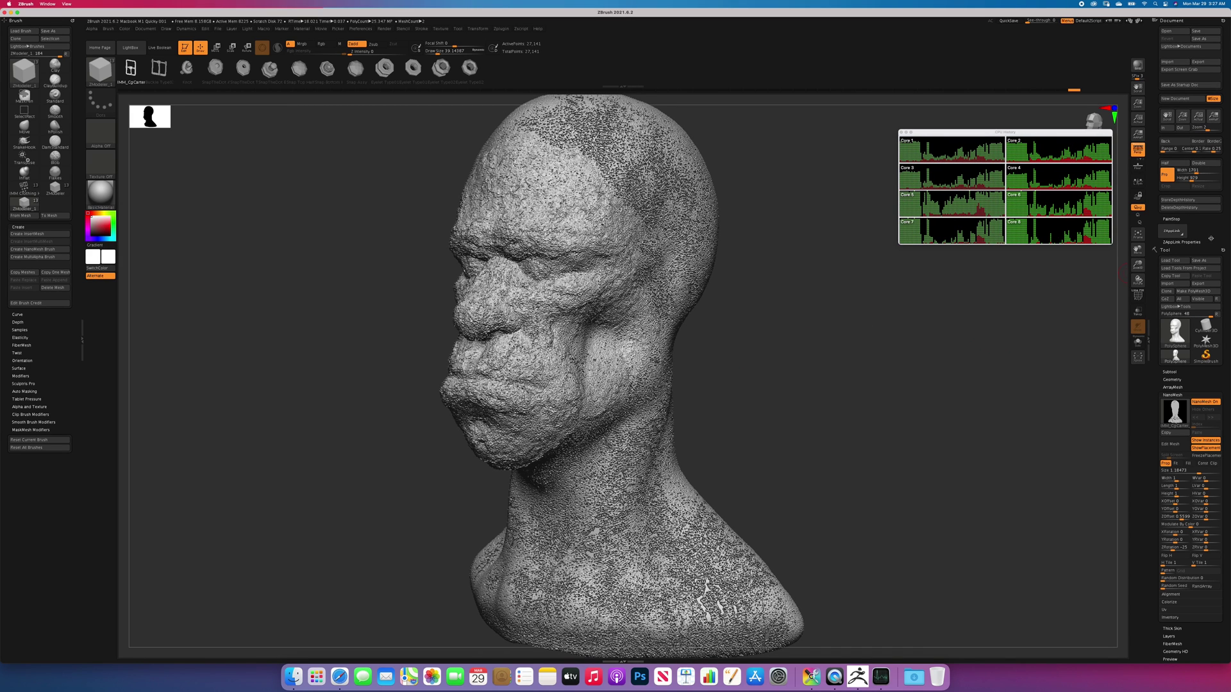
{"action": "left_click", "coordinate": [1193, 171]}
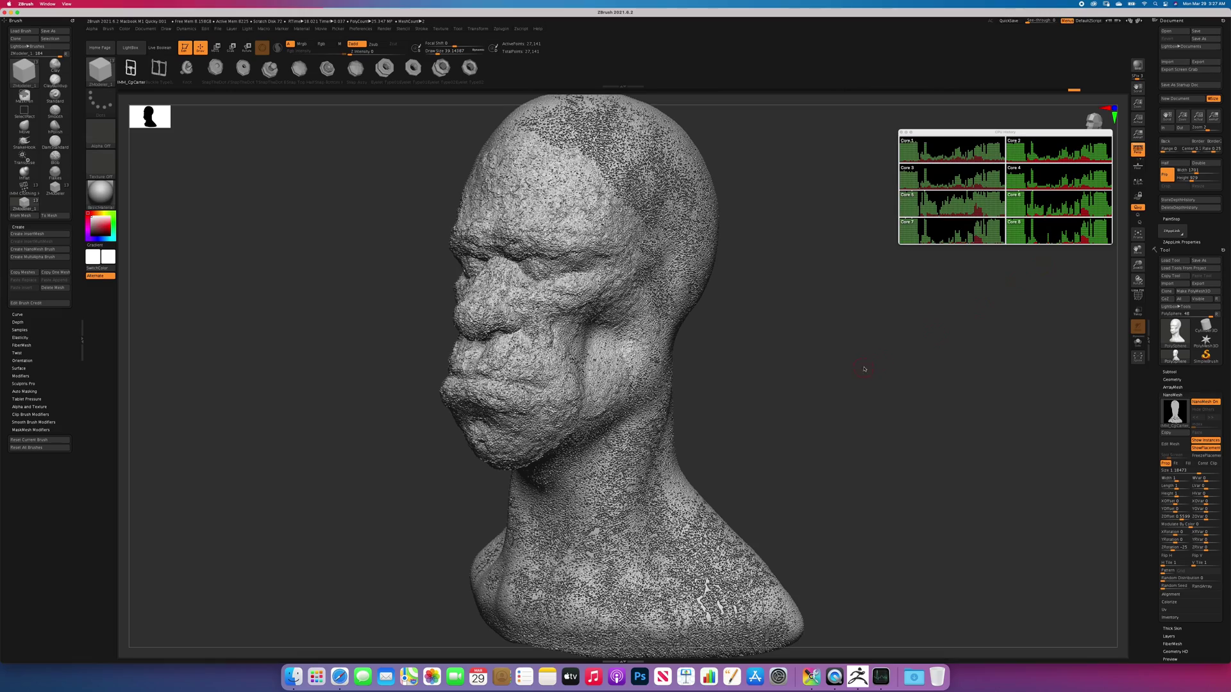